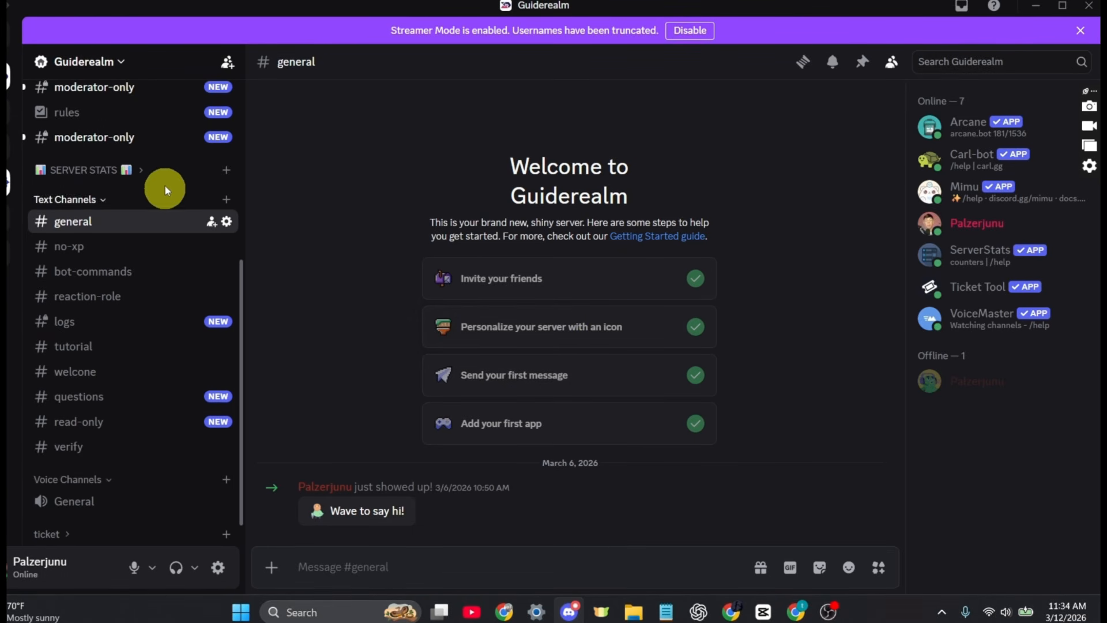
# - Create a text channel named "tickey" in the Text Channels category
pyautogui.click(226, 202)
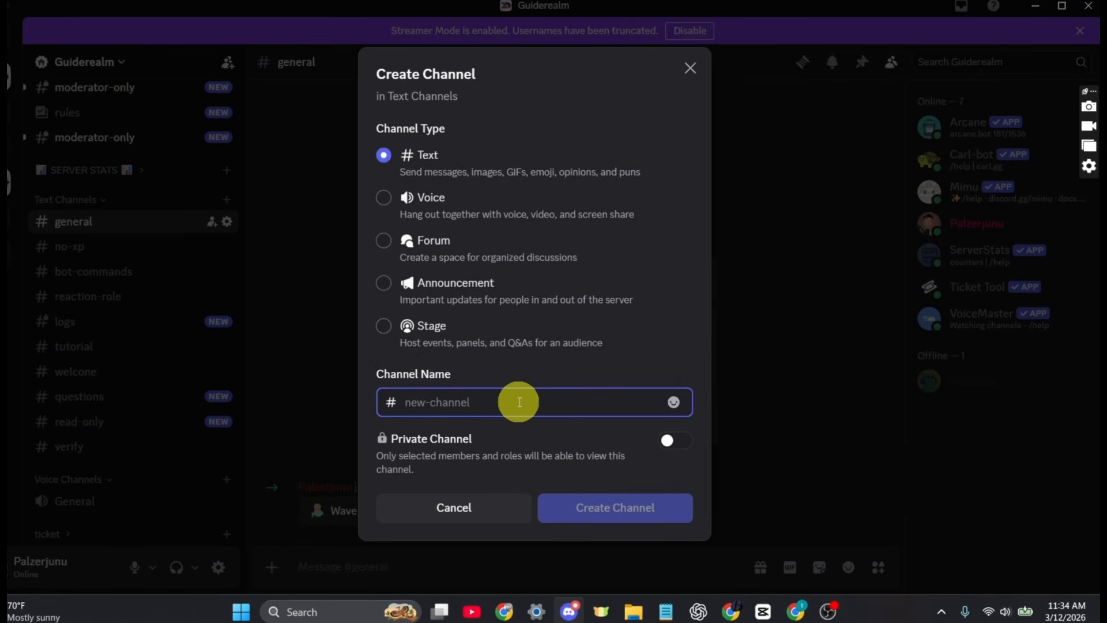
pyautogui.write('tickey')
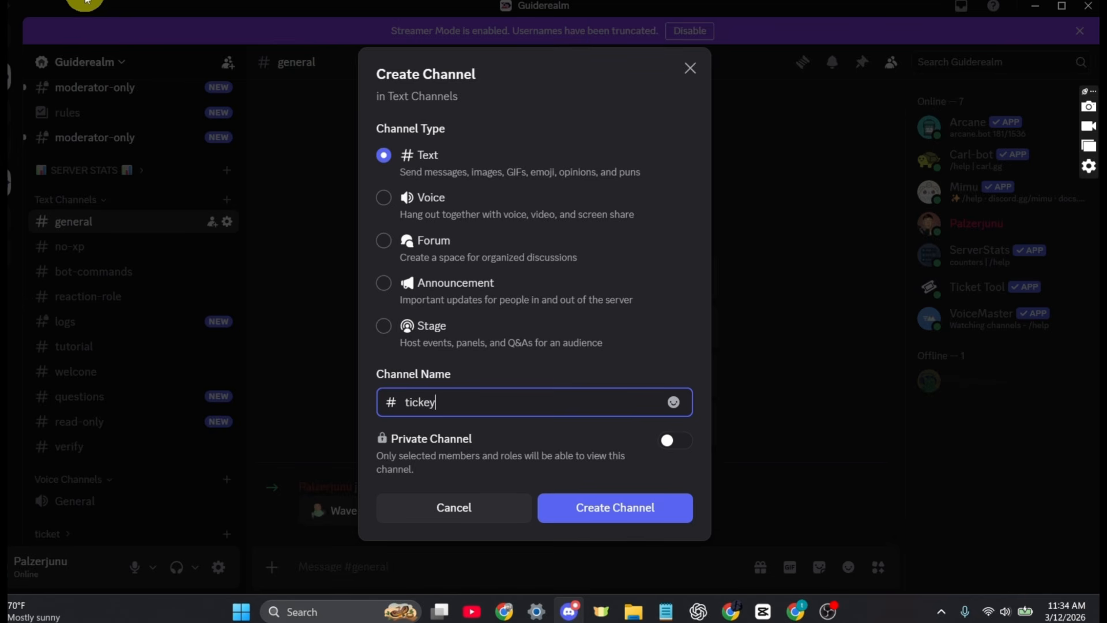
pyautogui.press('Return')
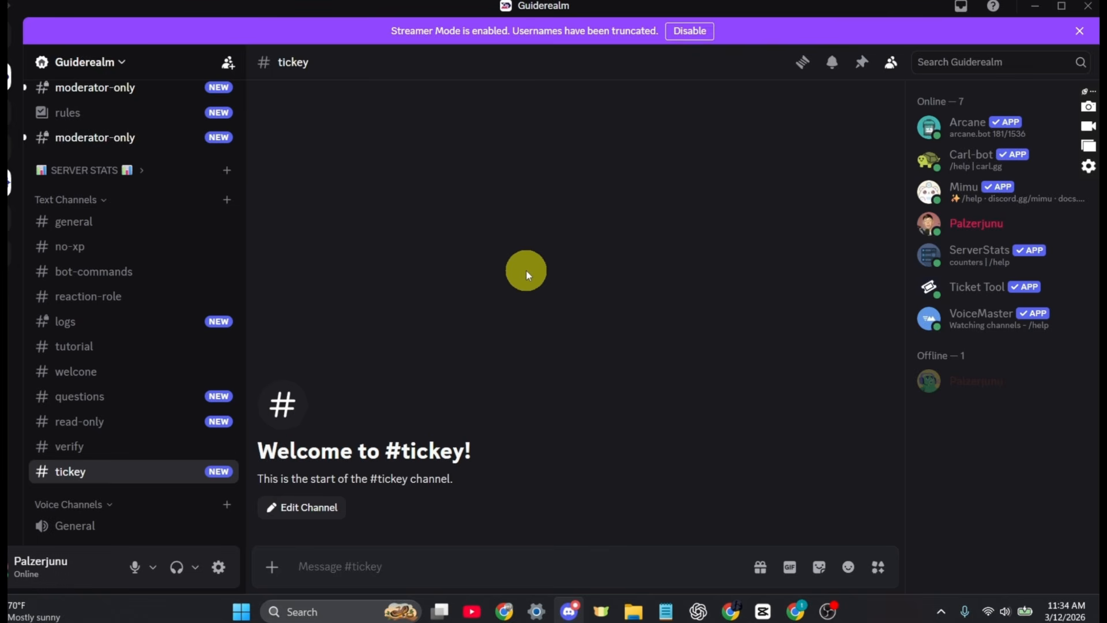
pyautogui.click(320, 508)
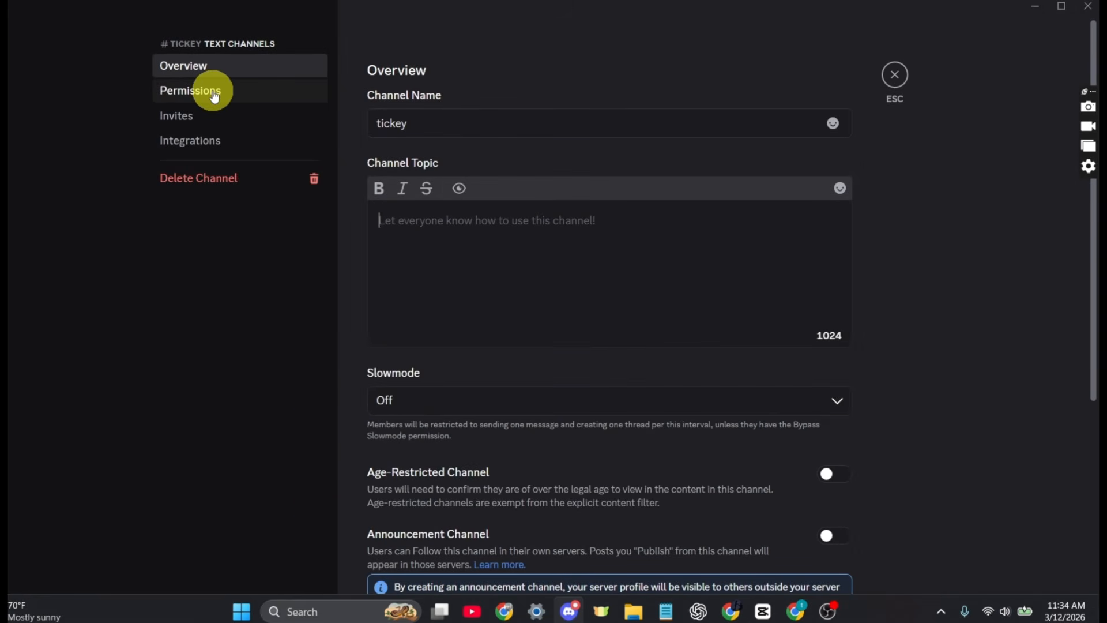
pyautogui.click(214, 94)
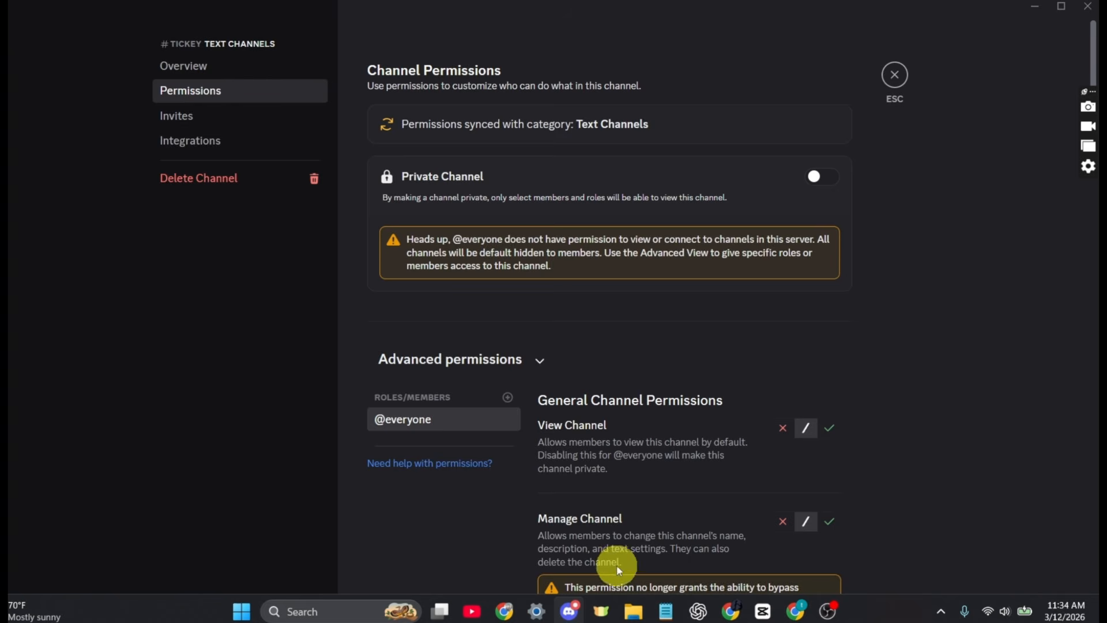
pyautogui.scroll(-5, 616, 565)
pyautogui.scroll(-5, 617, 567)
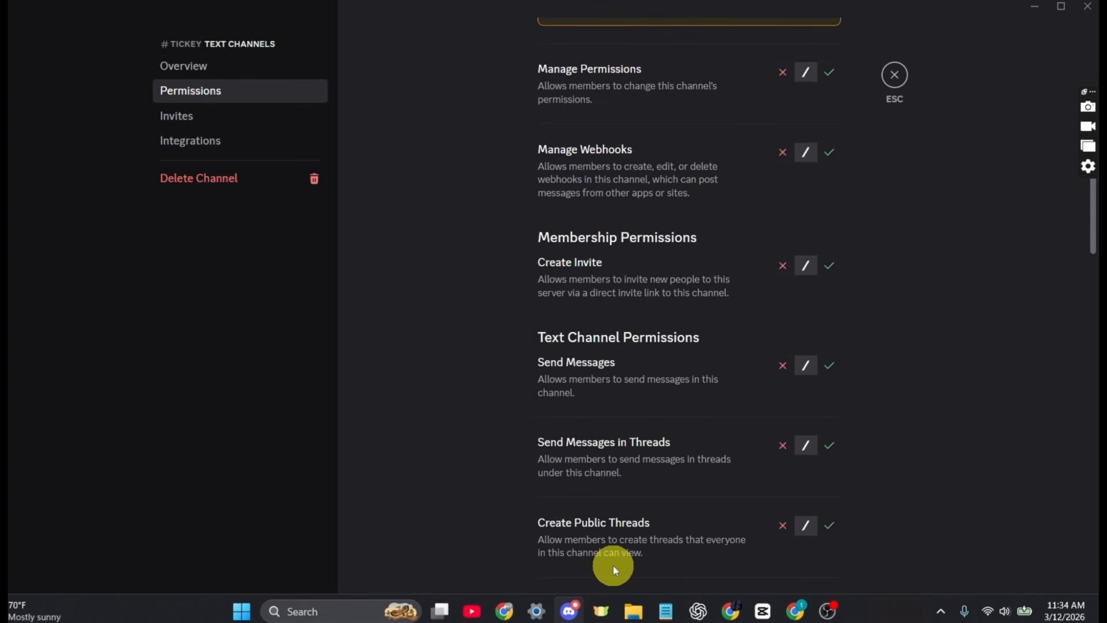
pyautogui.click(784, 371)
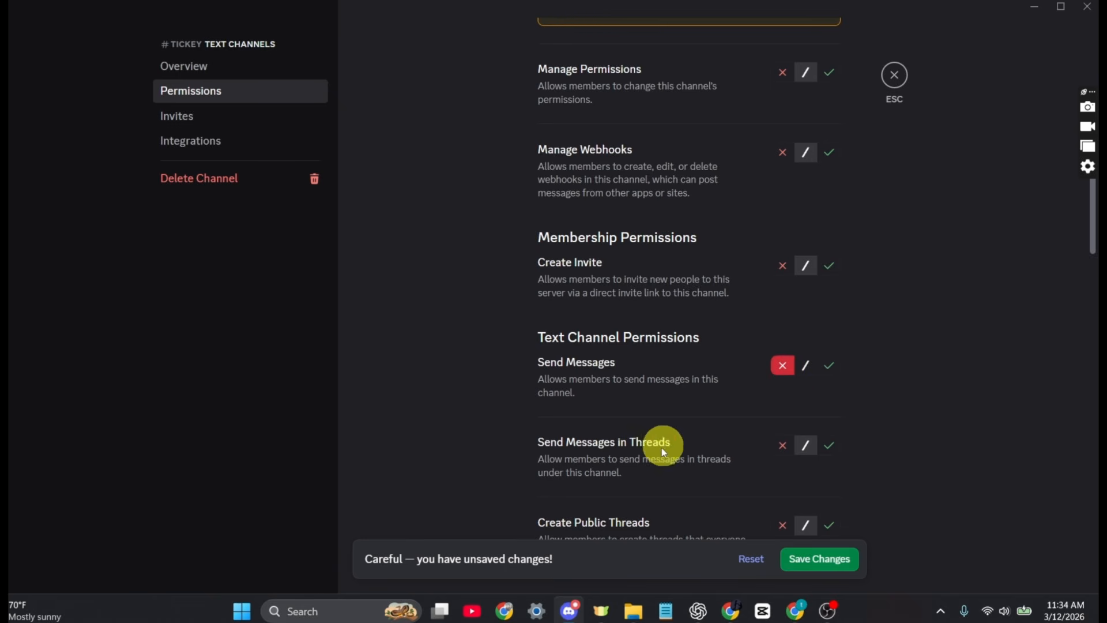
pyautogui.scroll(9, 653, 459)
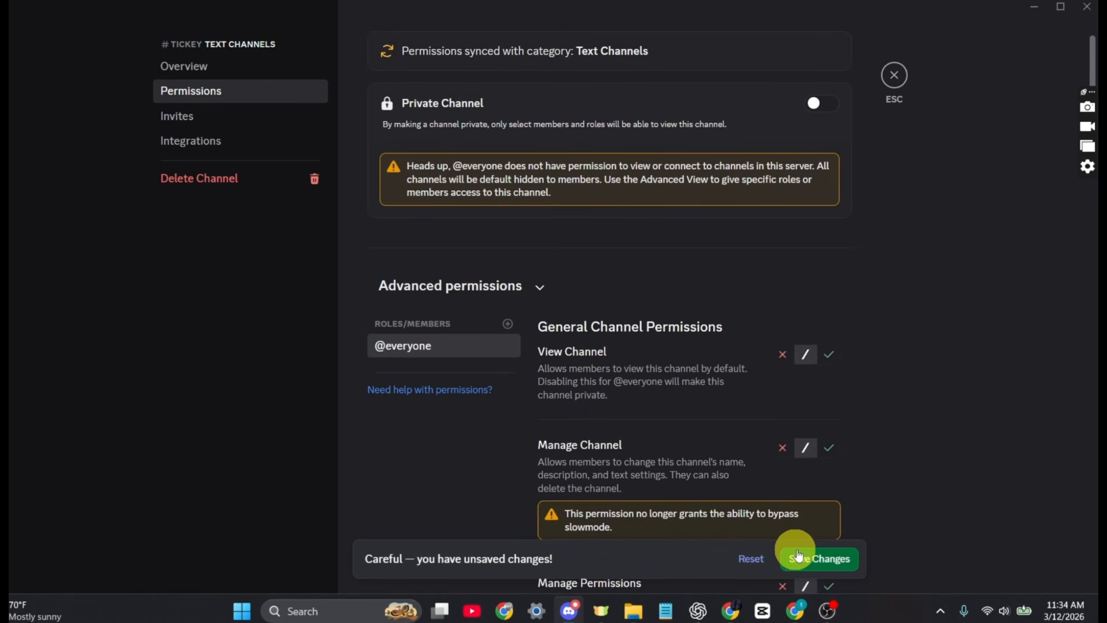
pyautogui.click(840, 563)
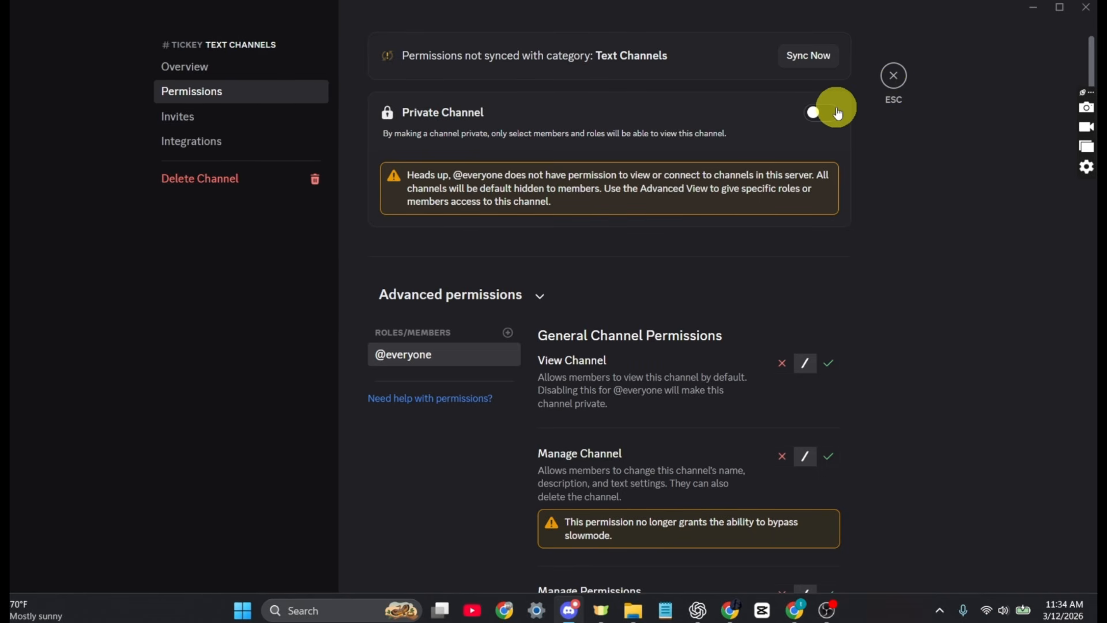
pyautogui.click(891, 84)
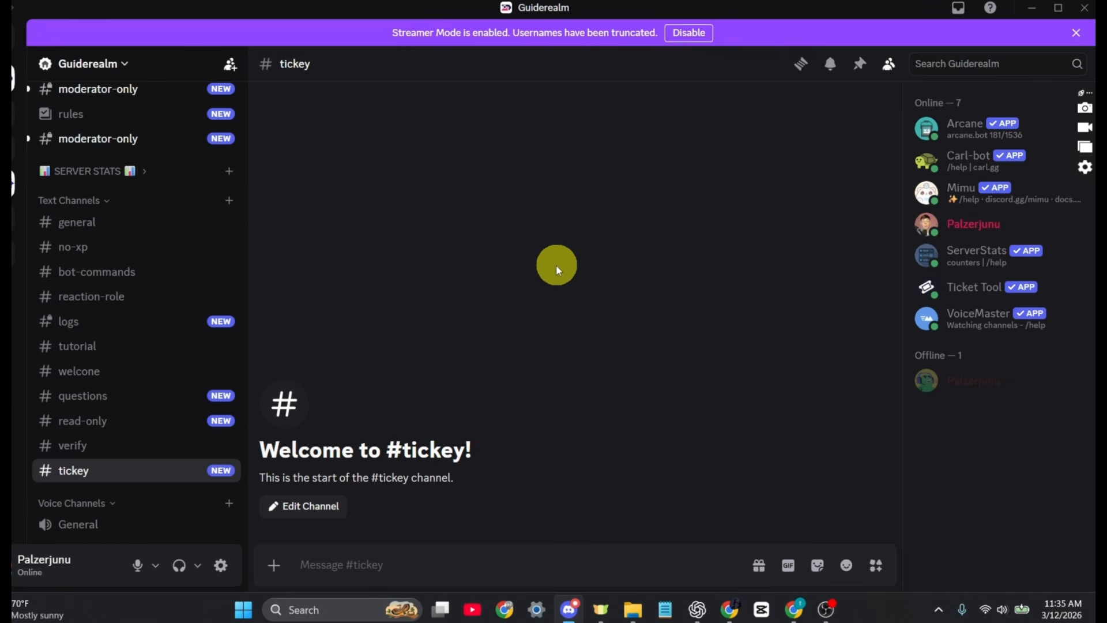
# - Create a non-private category named "support ticket" in the server
pyautogui.scroll(-2, 88, 489)
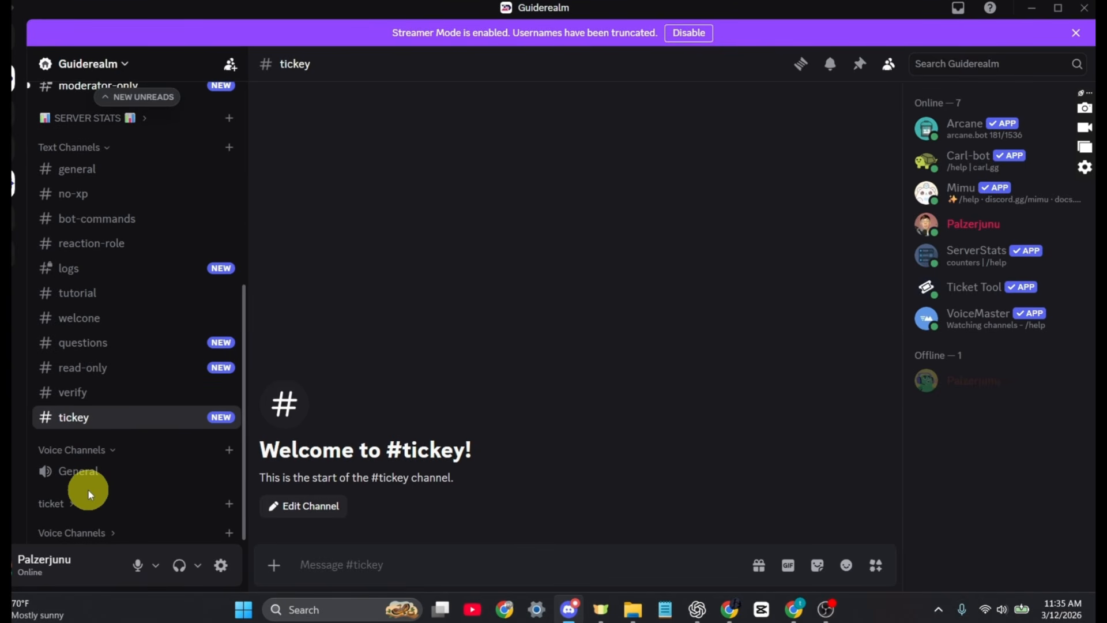
pyautogui.rightClick(88, 490)
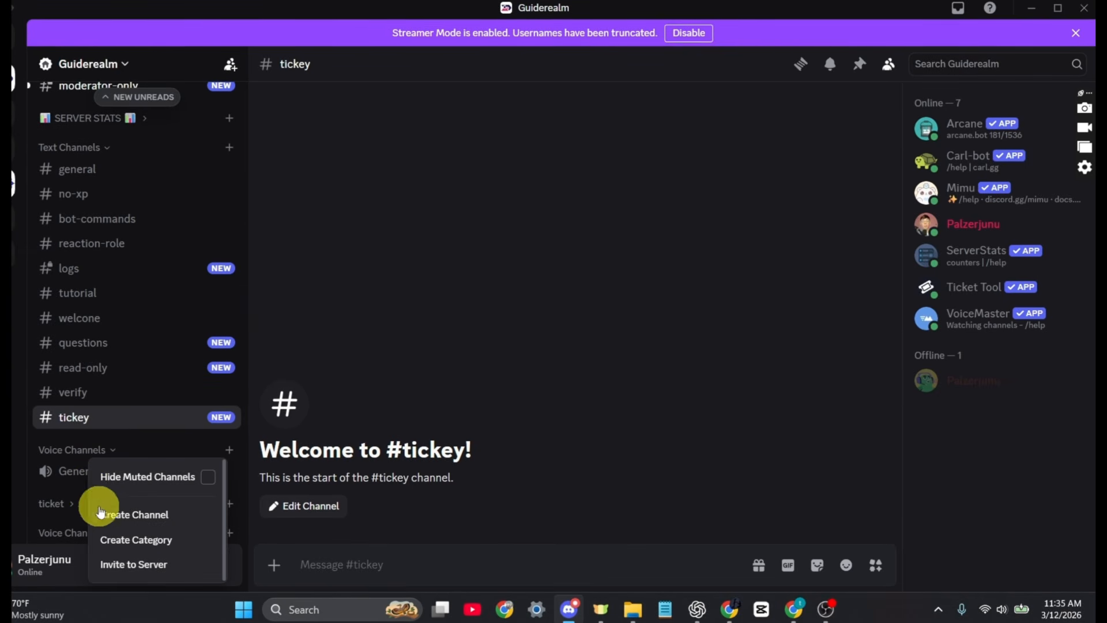
pyautogui.click(152, 539)
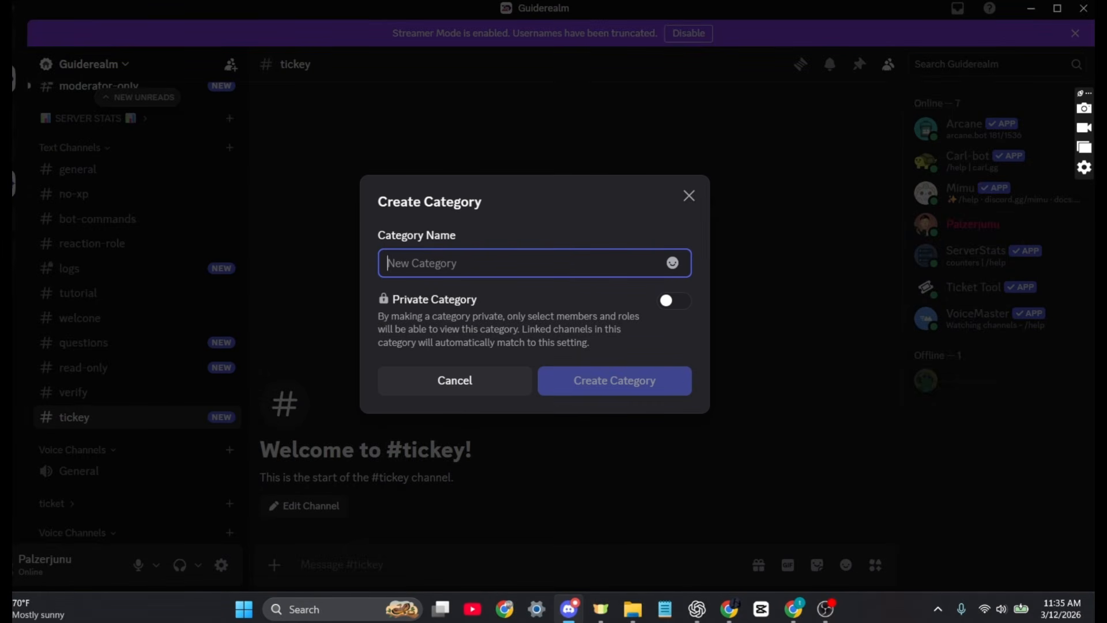
pyautogui.write('support ticket')
pyautogui.click(601, 386)
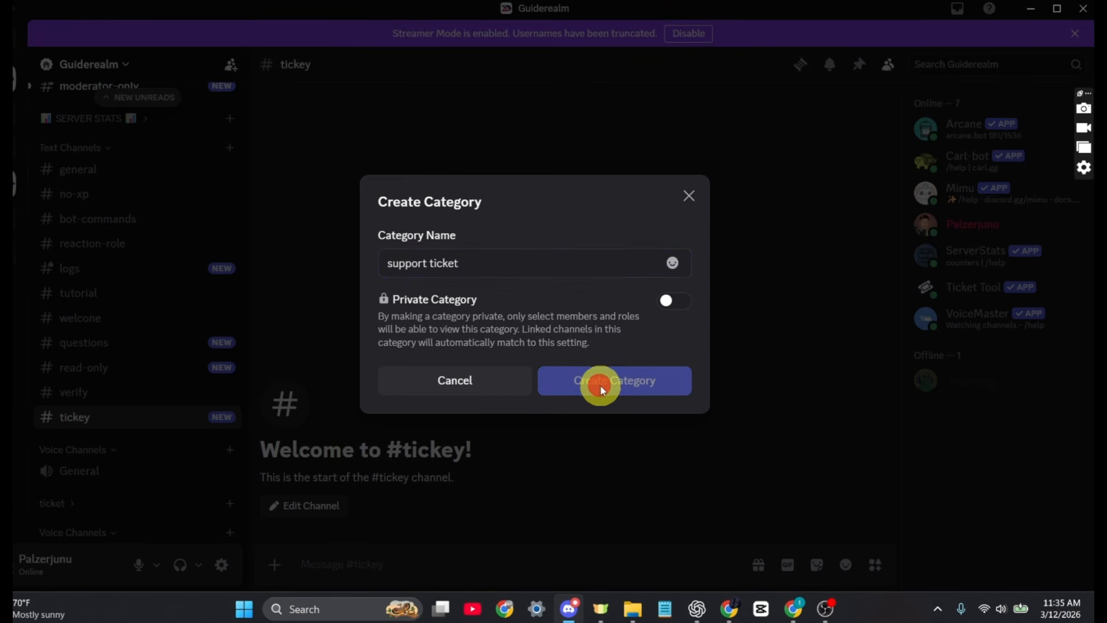
pyautogui.scroll(-1, 223, 343)
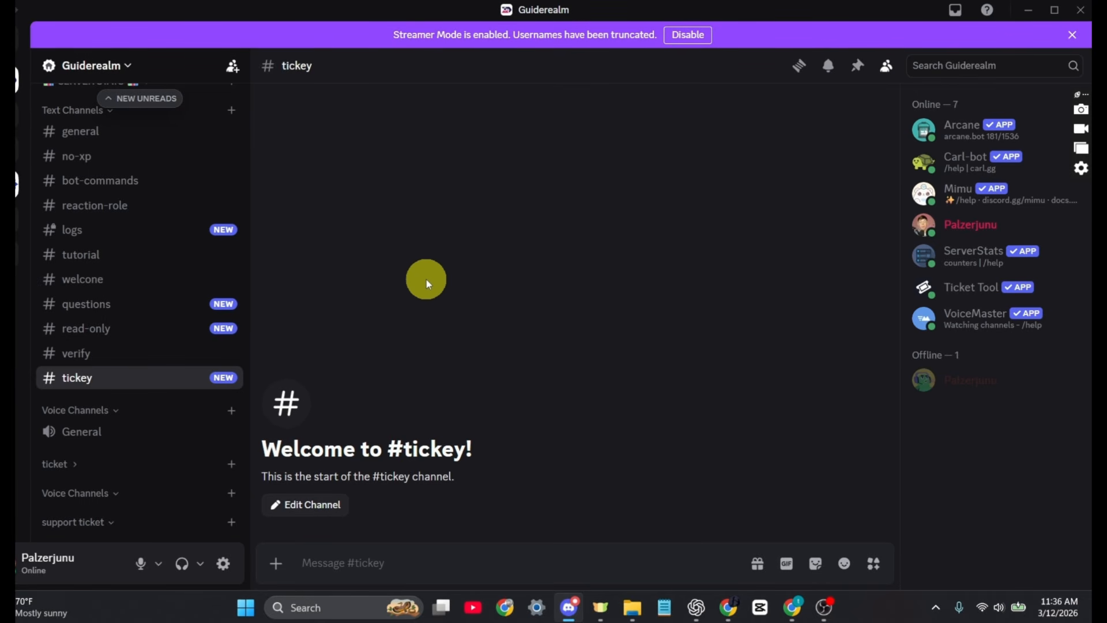
# - Review the list of roles in the Guiderealm server settings, then return to the server
pyautogui.click(112, 71)
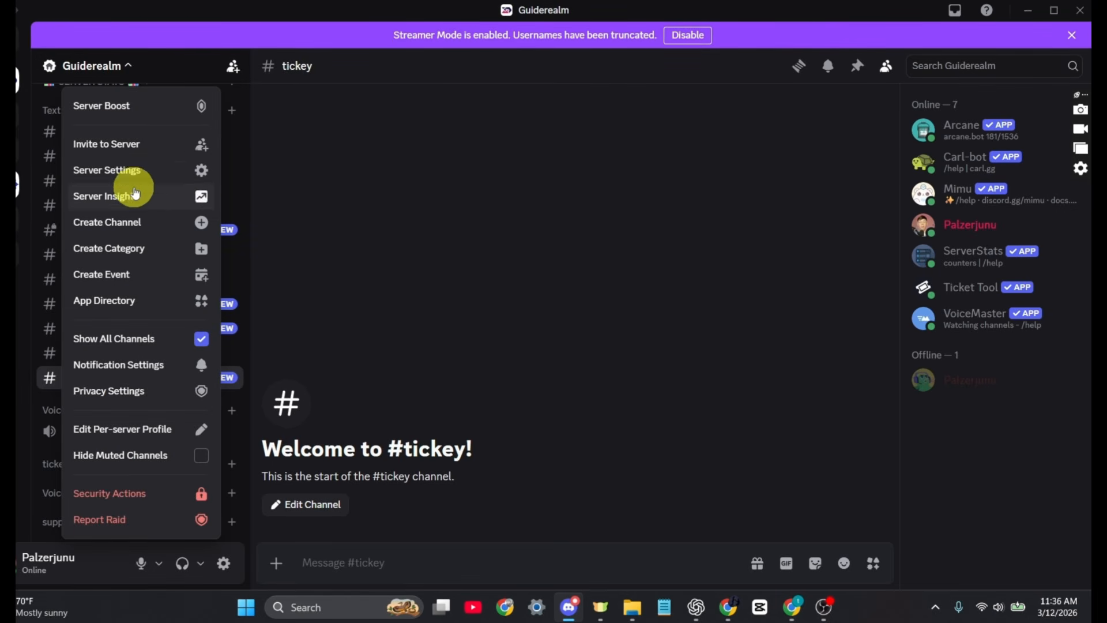
pyautogui.click(133, 172)
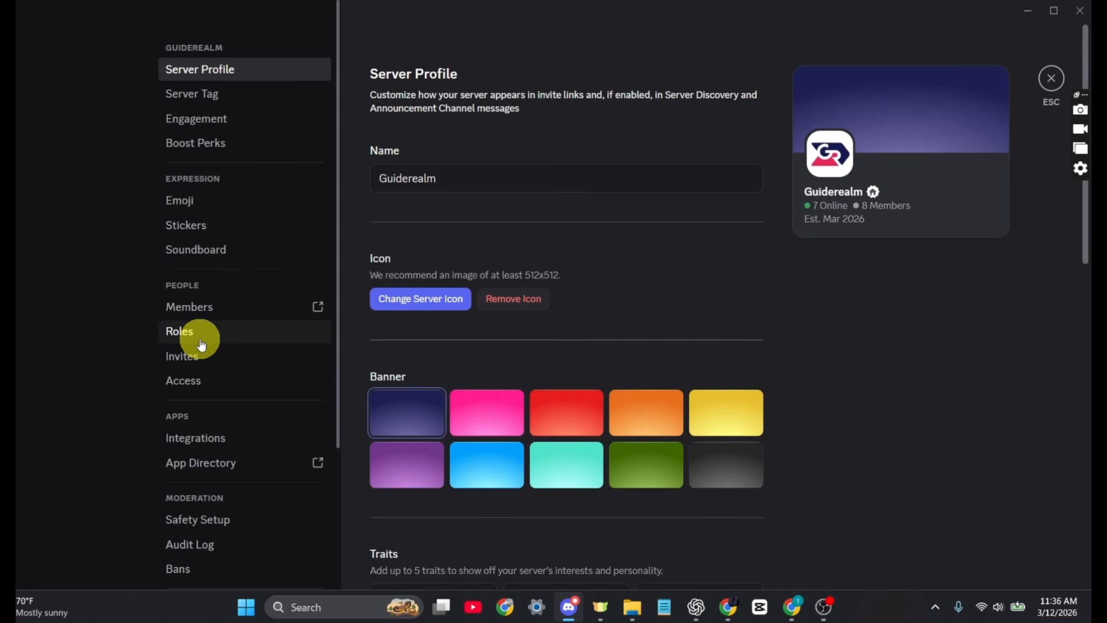
pyautogui.click(199, 343)
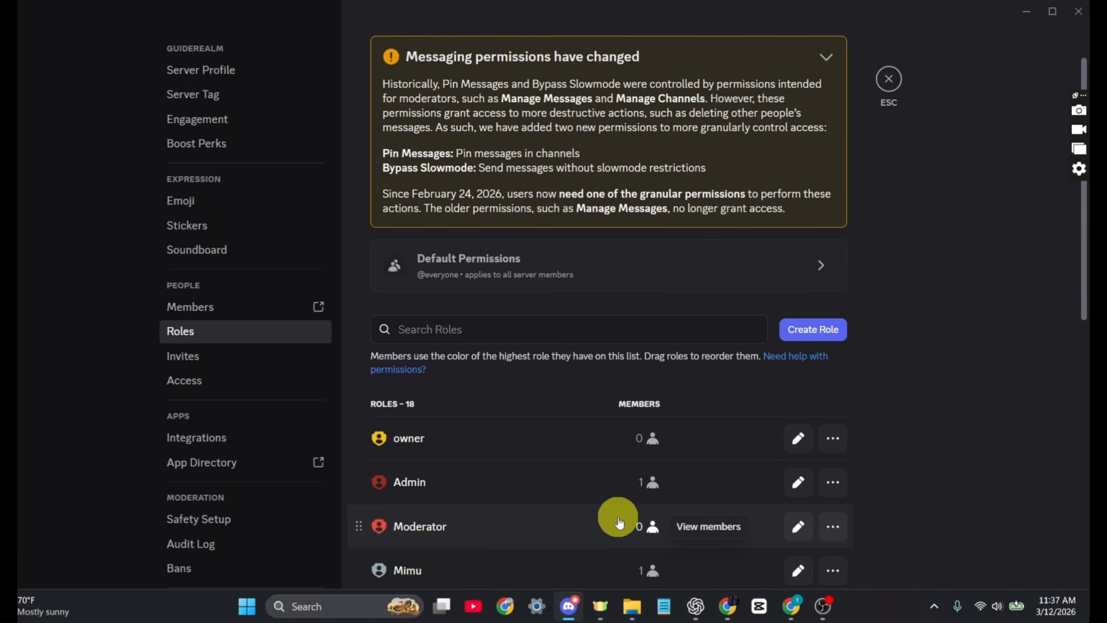
pyautogui.click(893, 91)
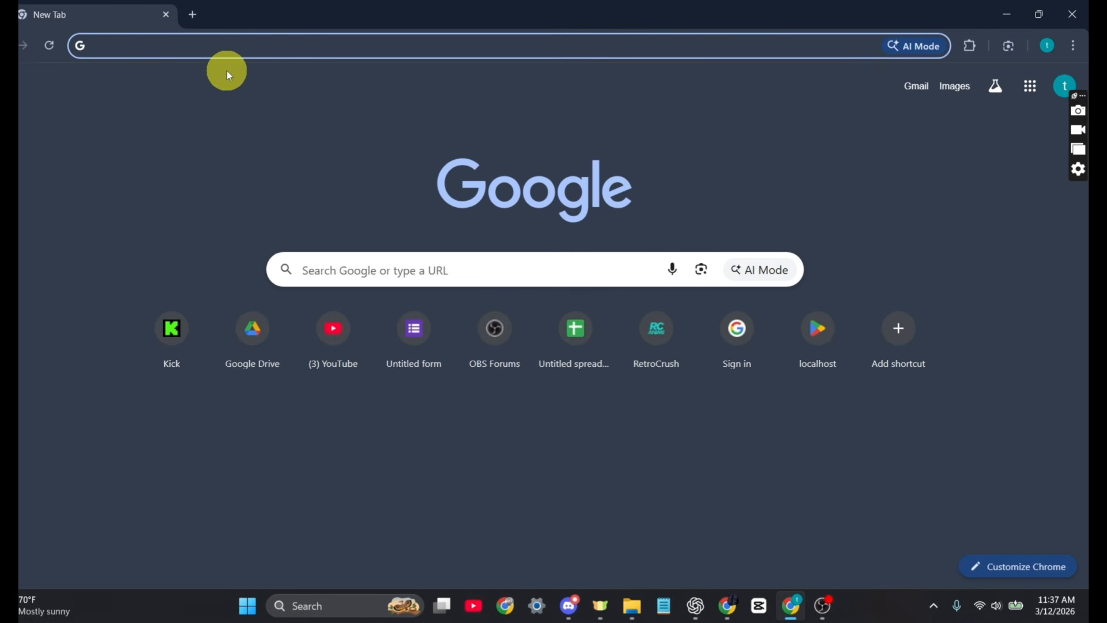
# - Switch to Chrome, search Google for "tickty" and open the Tickety Discord ticket bot website
pyautogui.write('ti')
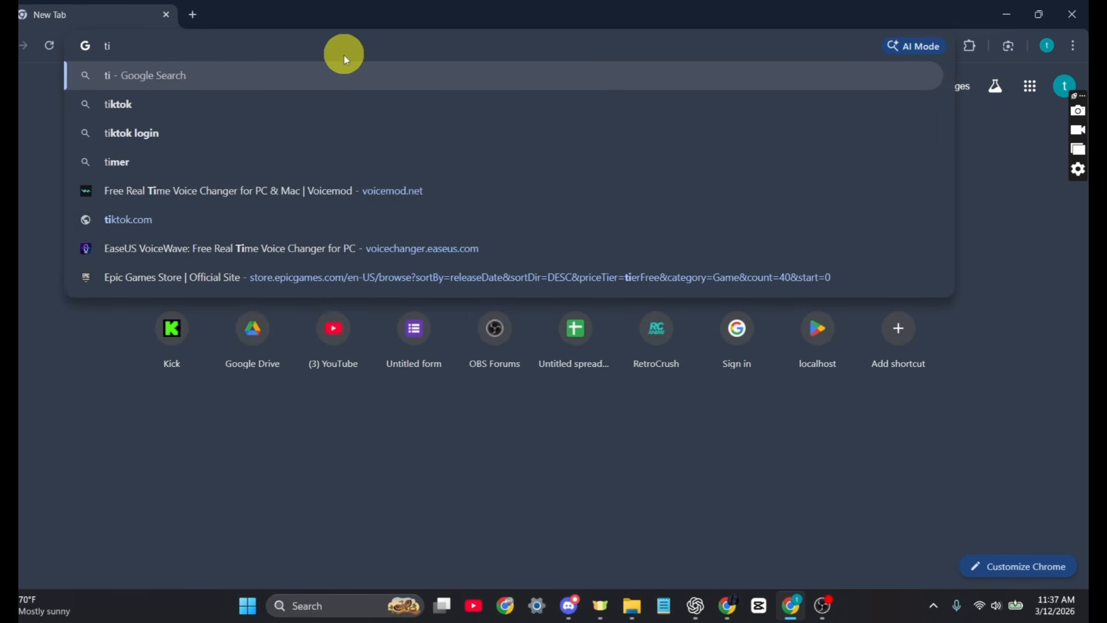
pyautogui.write('ckty')
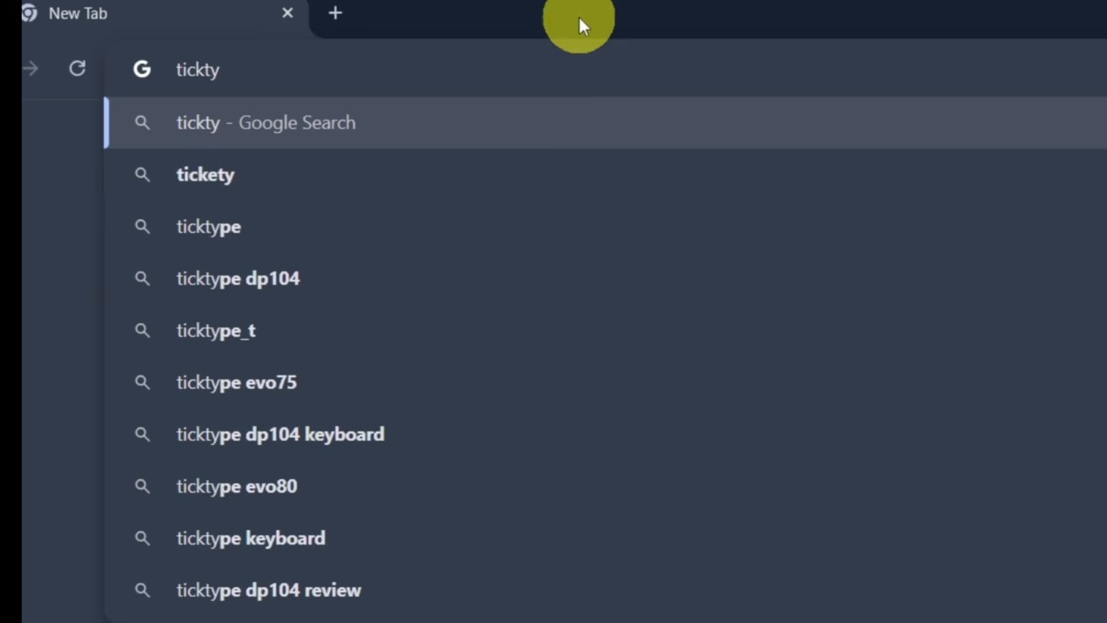
pyautogui.press('Return')
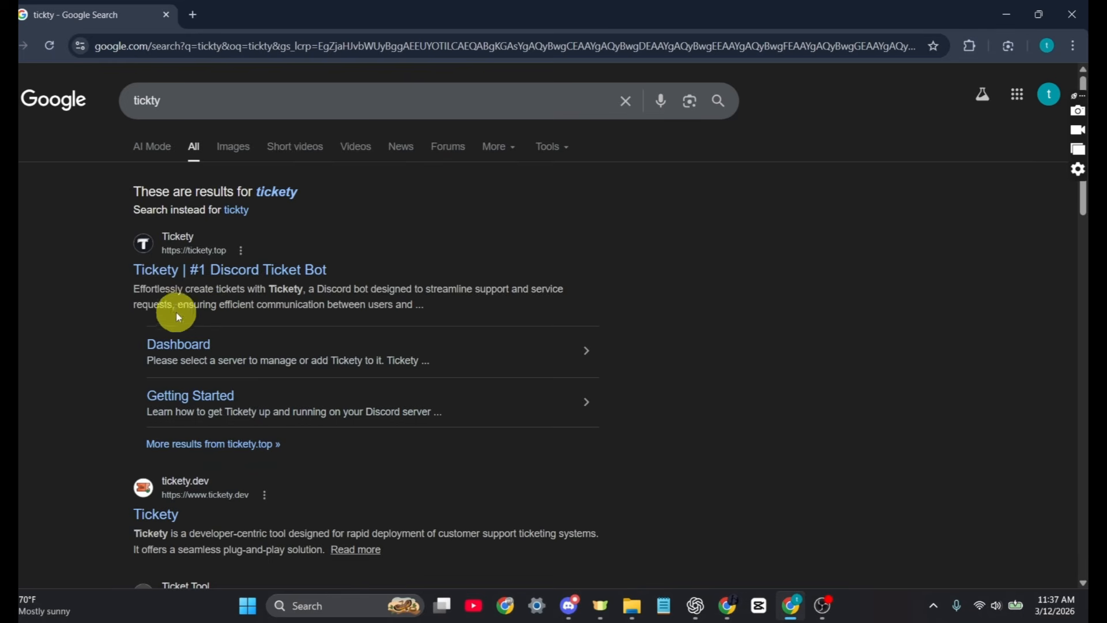
pyautogui.click(258, 272)
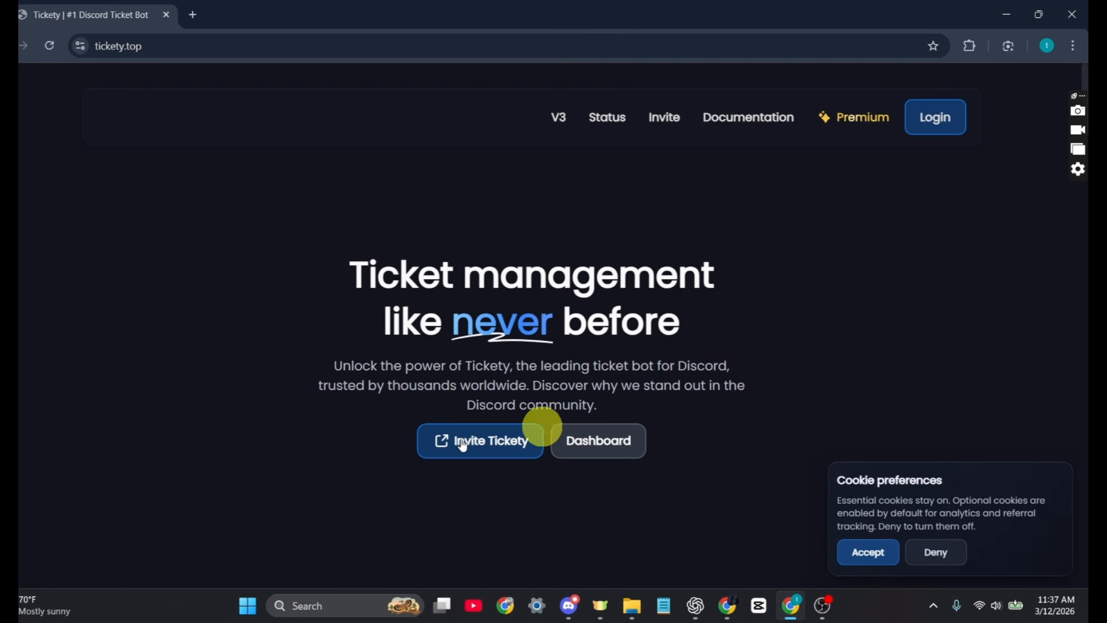
# - Invite the Tickety bot to the Guiderealm server, authorizing it and completing the human verification
pyautogui.click(489, 446)
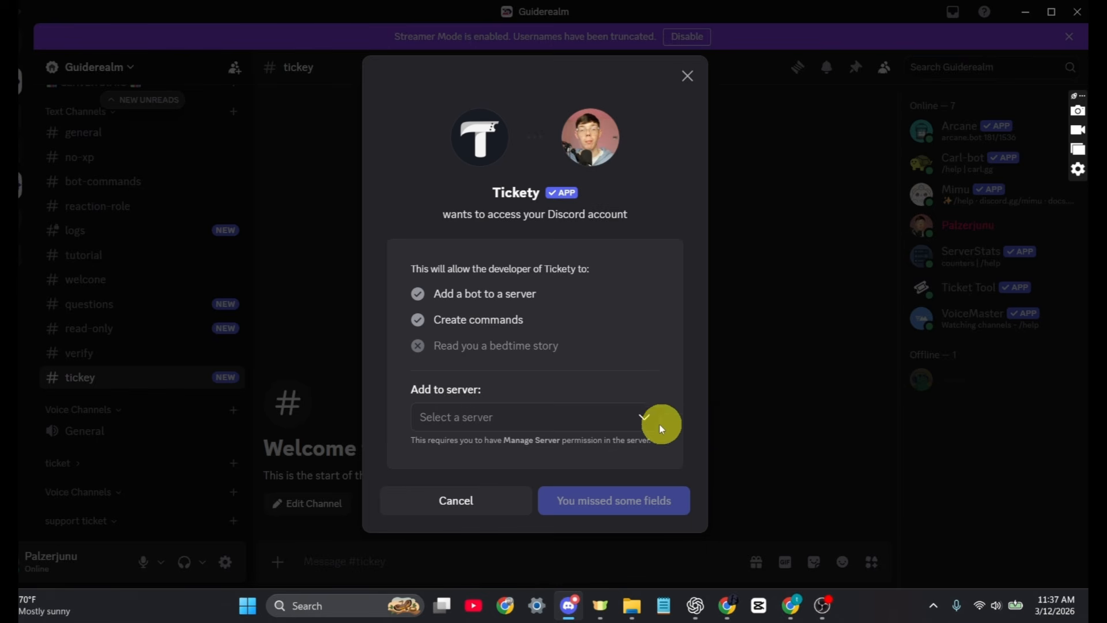
pyautogui.click(642, 424)
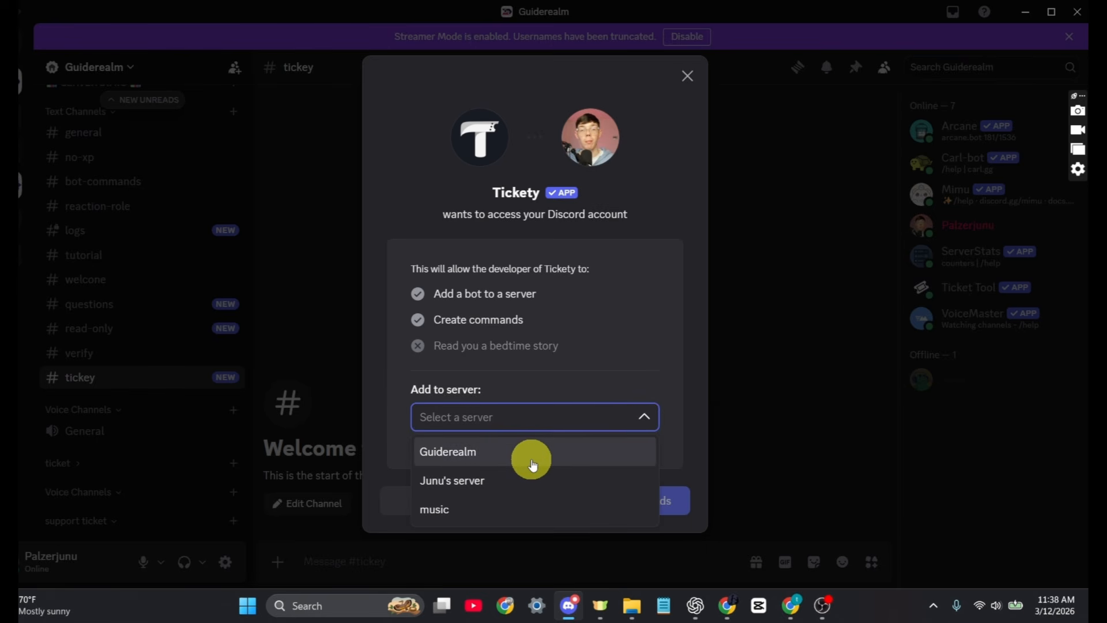
pyautogui.click(531, 459)
pyautogui.click(645, 508)
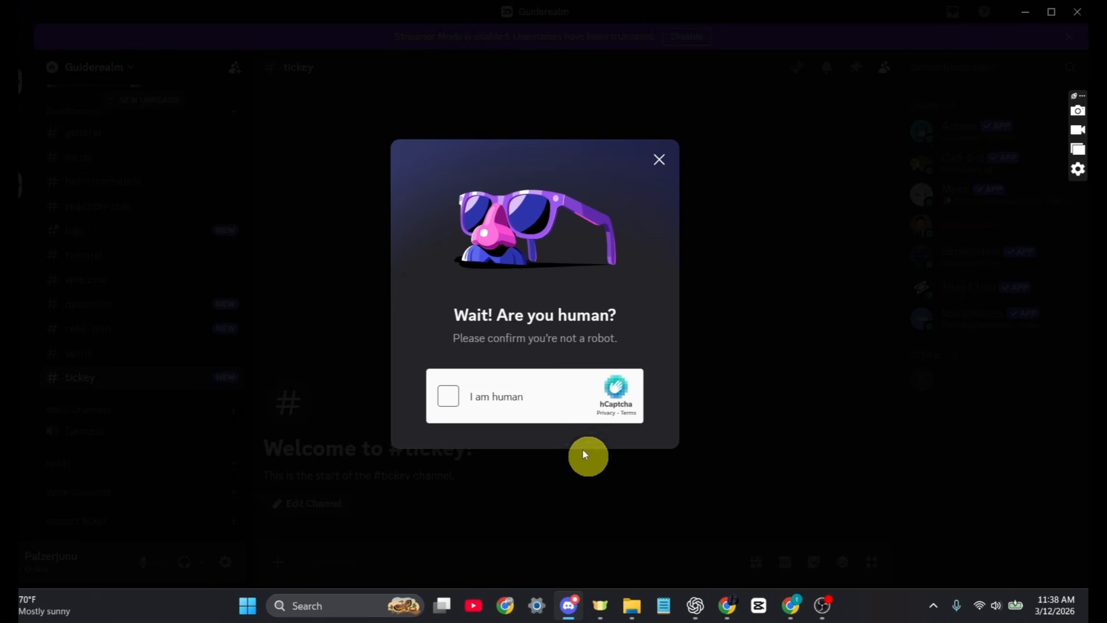
pyautogui.click(449, 397)
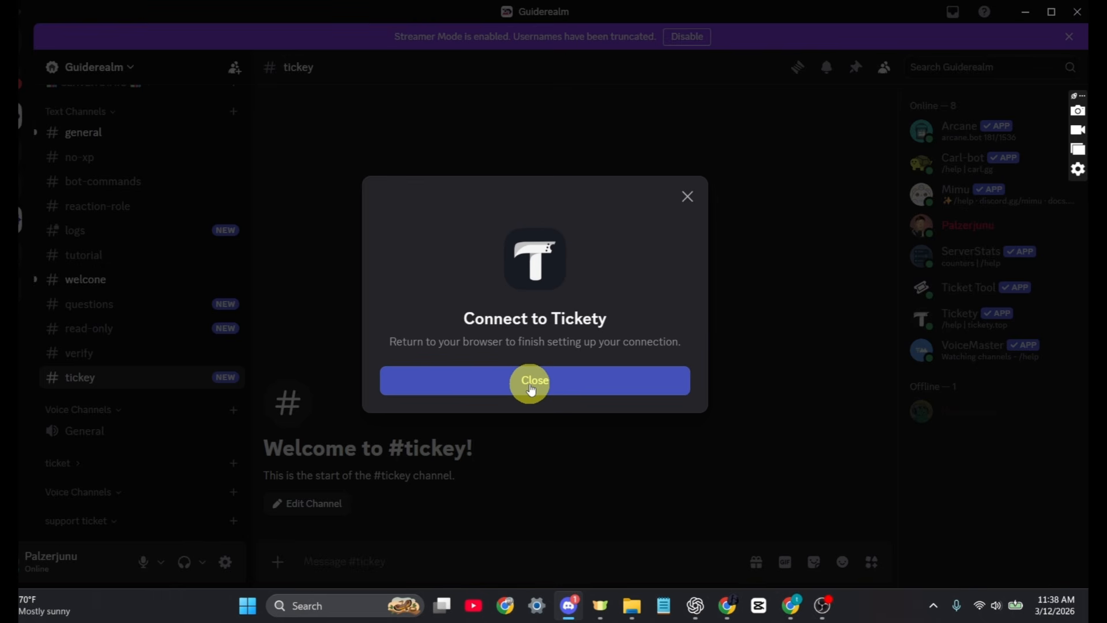
pyautogui.click(530, 384)
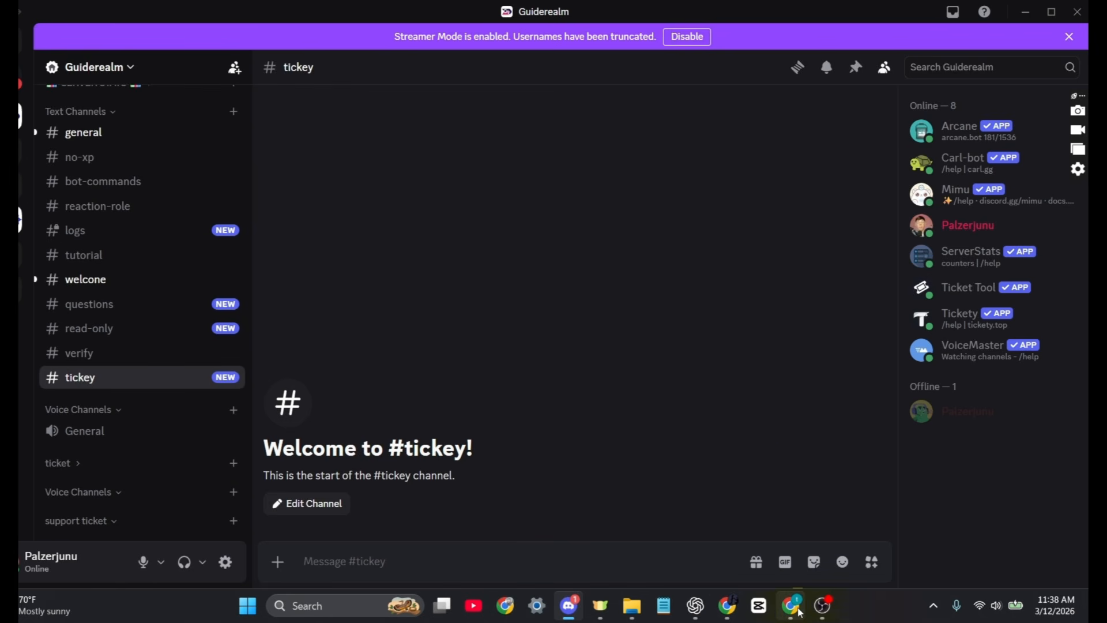
# - Open the Tickety dashboard from its website in Chrome and authorize Tickety to access the Discord account
pyautogui.moveTo(792, 606)
pyautogui.click(795, 553)
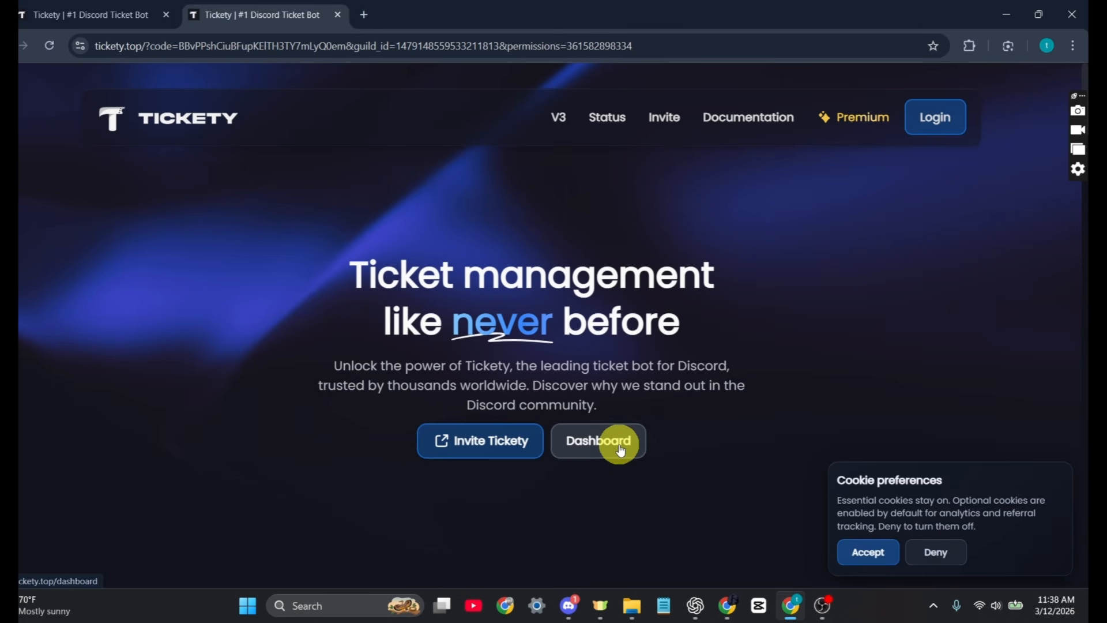
pyautogui.click(621, 450)
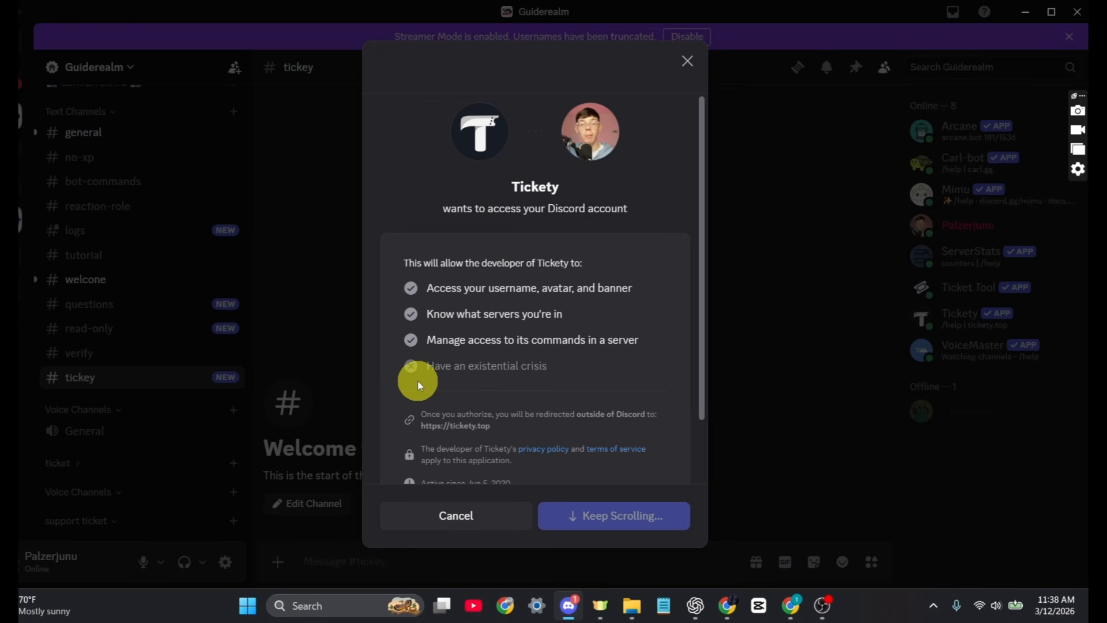
pyautogui.scroll(-2, 480, 382)
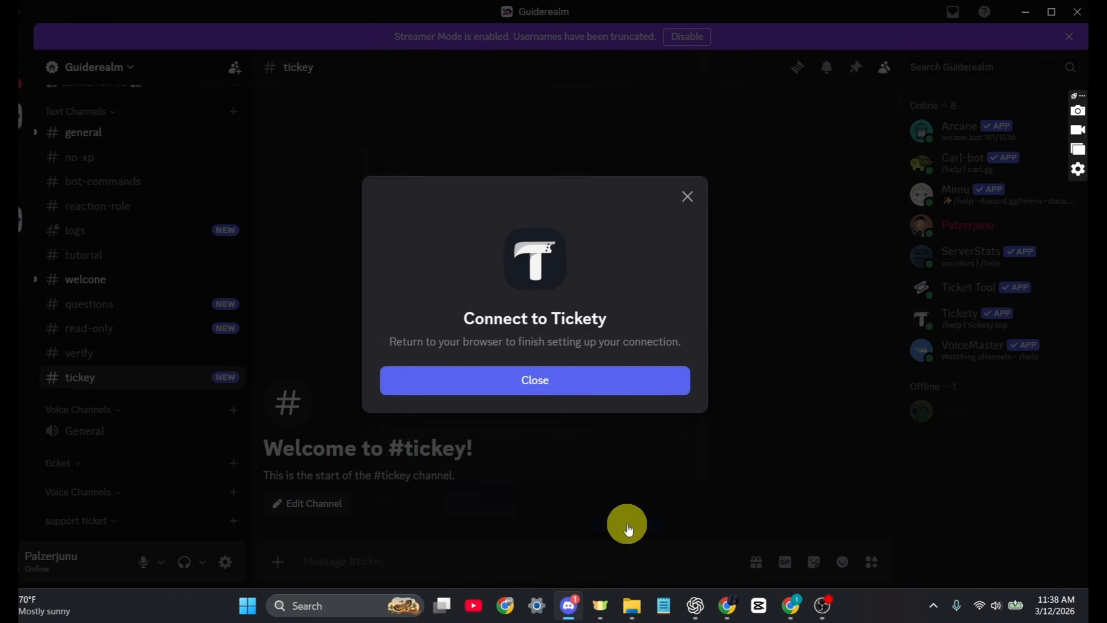
pyautogui.click(548, 382)
pyautogui.moveTo(791, 605)
pyautogui.click(813, 547)
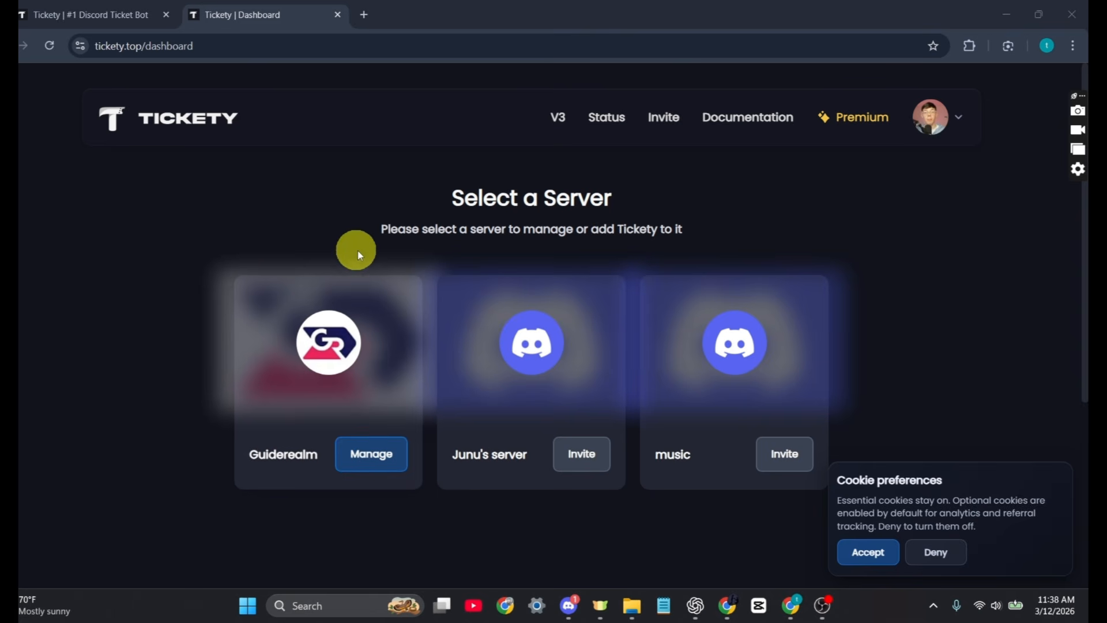
# - Start the quick setup for the Guiderealm server with Admin as the admin role and #logs as the logging channel
pyautogui.click(372, 454)
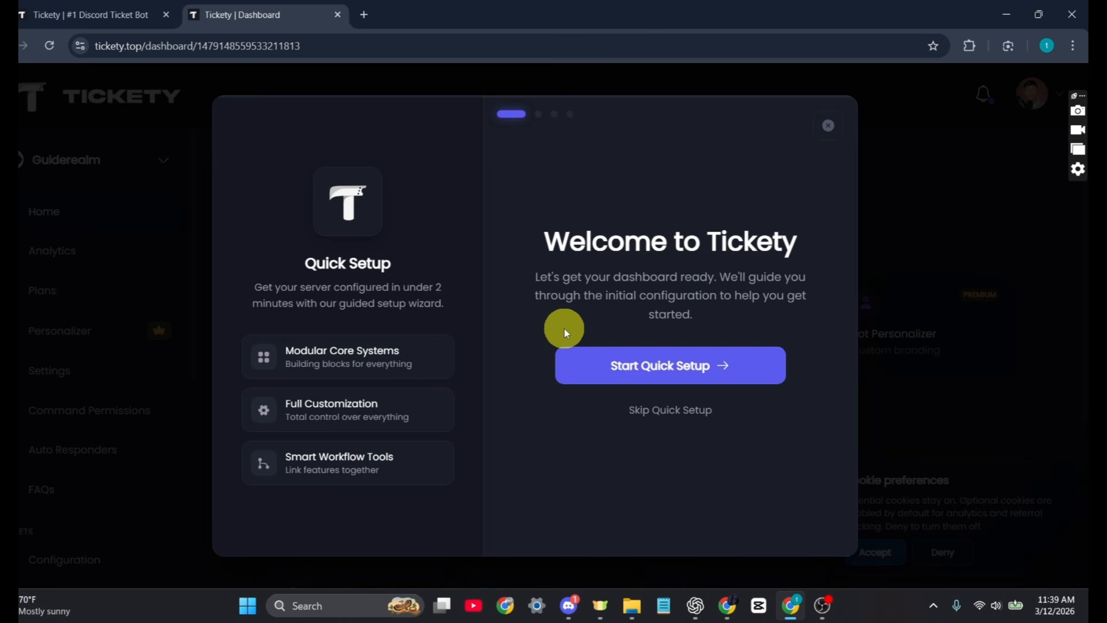
pyautogui.click(693, 376)
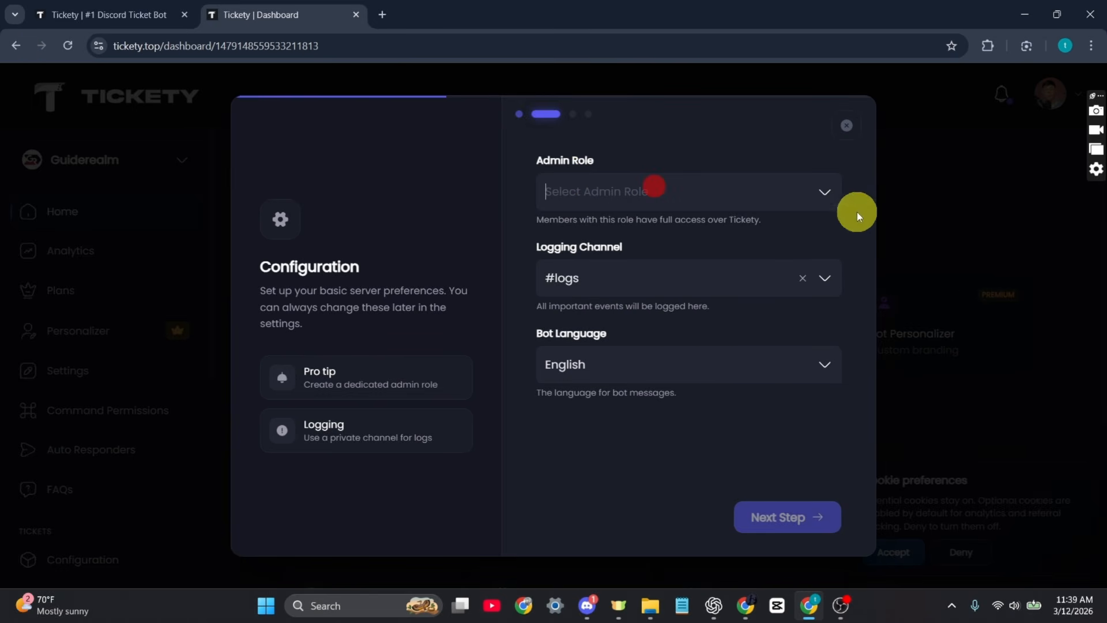
pyautogui.click(732, 190)
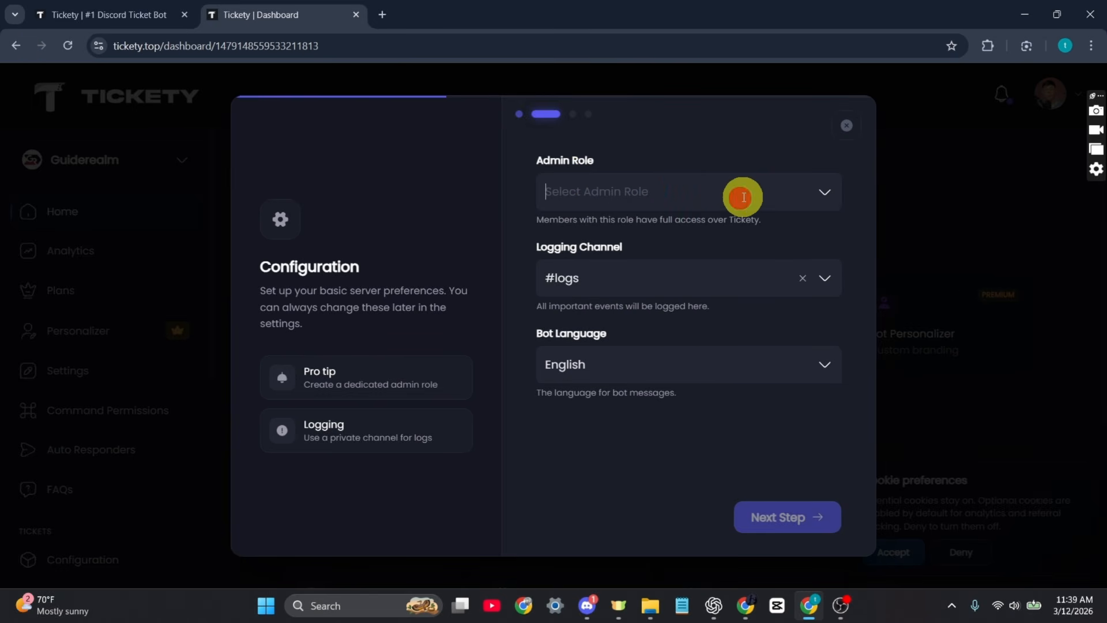
pyautogui.click(697, 192)
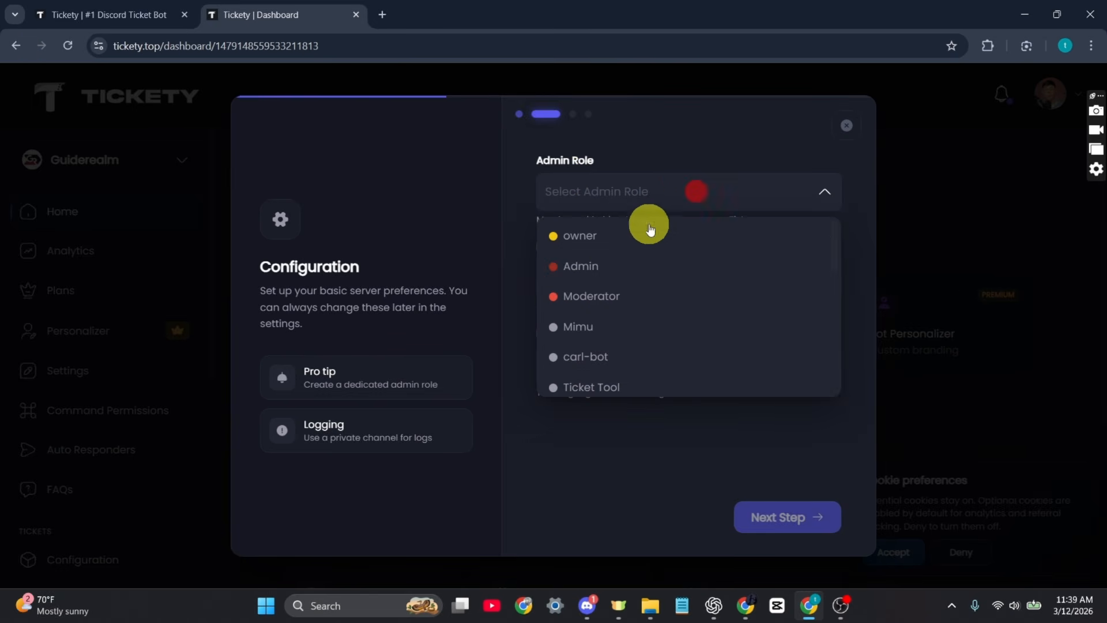
pyautogui.click(601, 268)
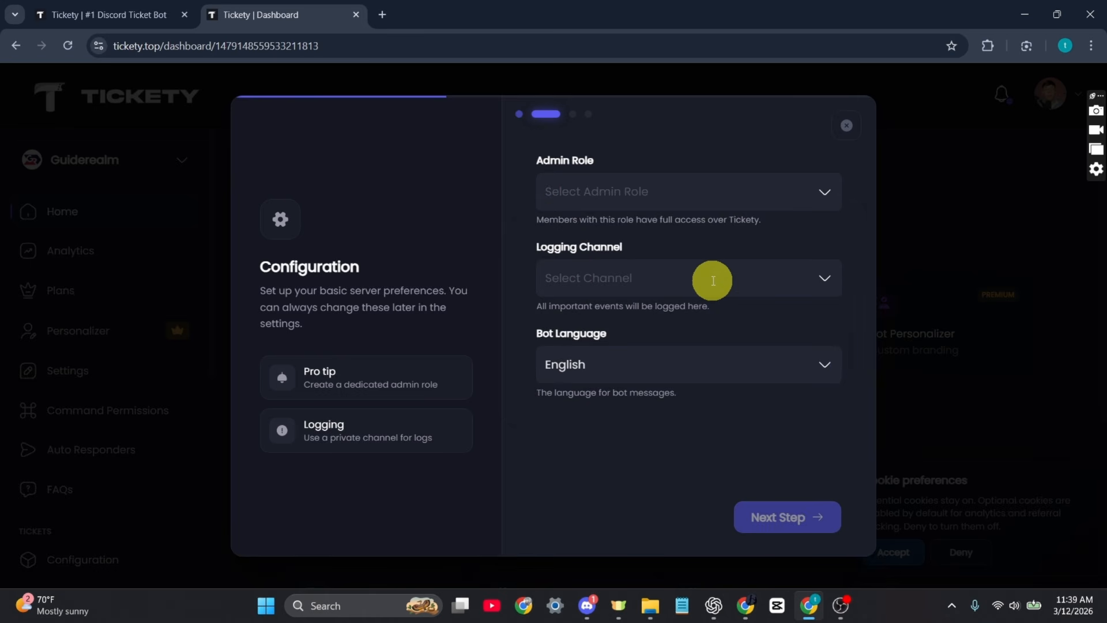
pyautogui.click(713, 280)
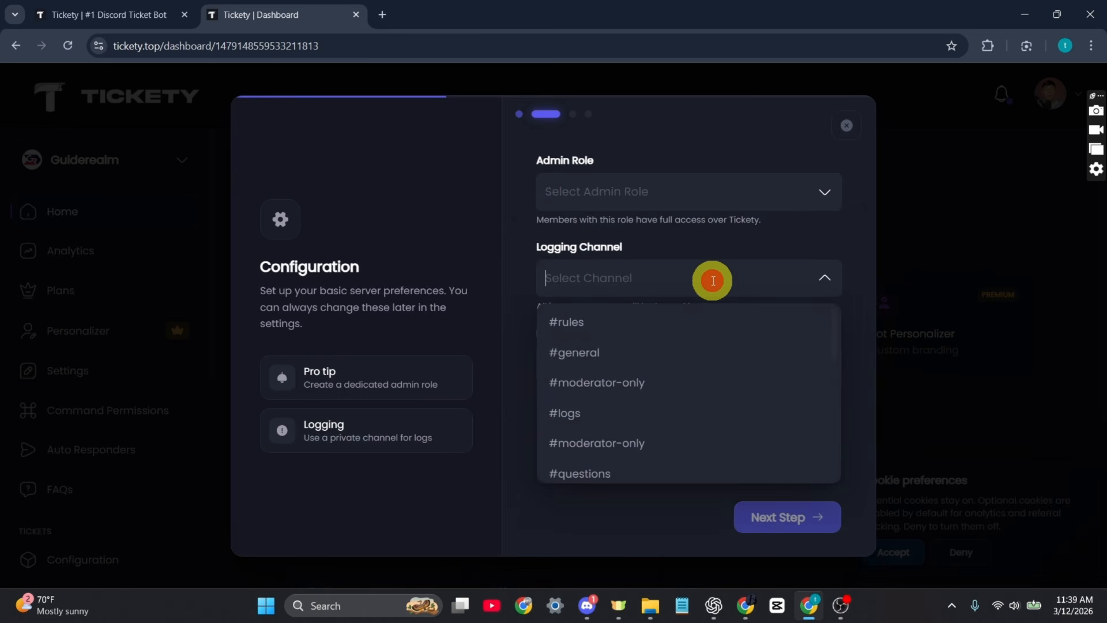
pyautogui.click(581, 415)
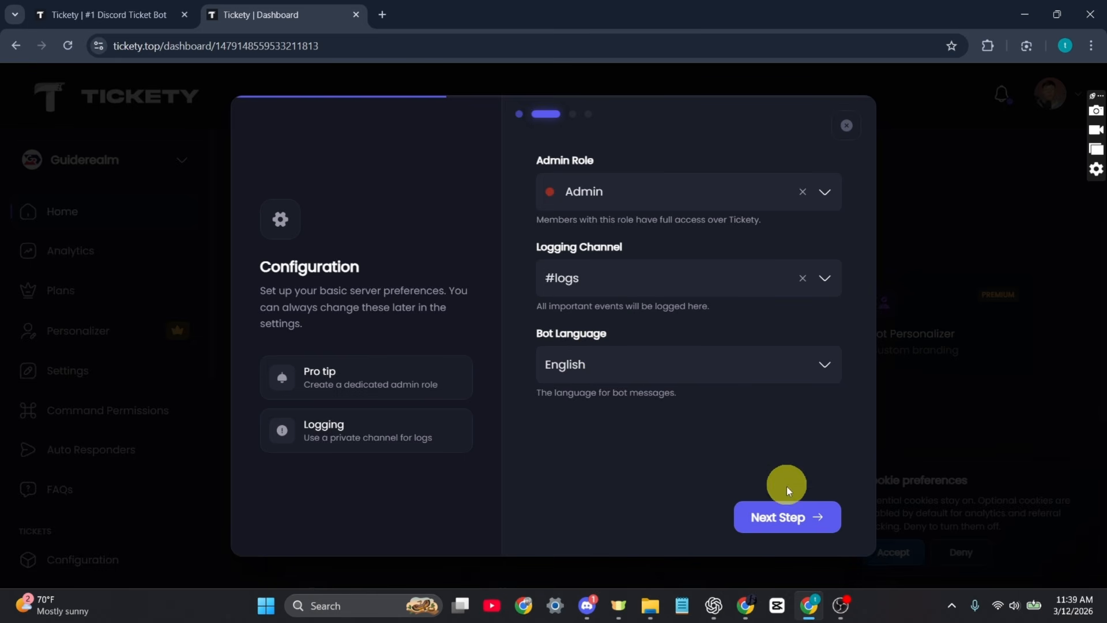
pyautogui.click(790, 528)
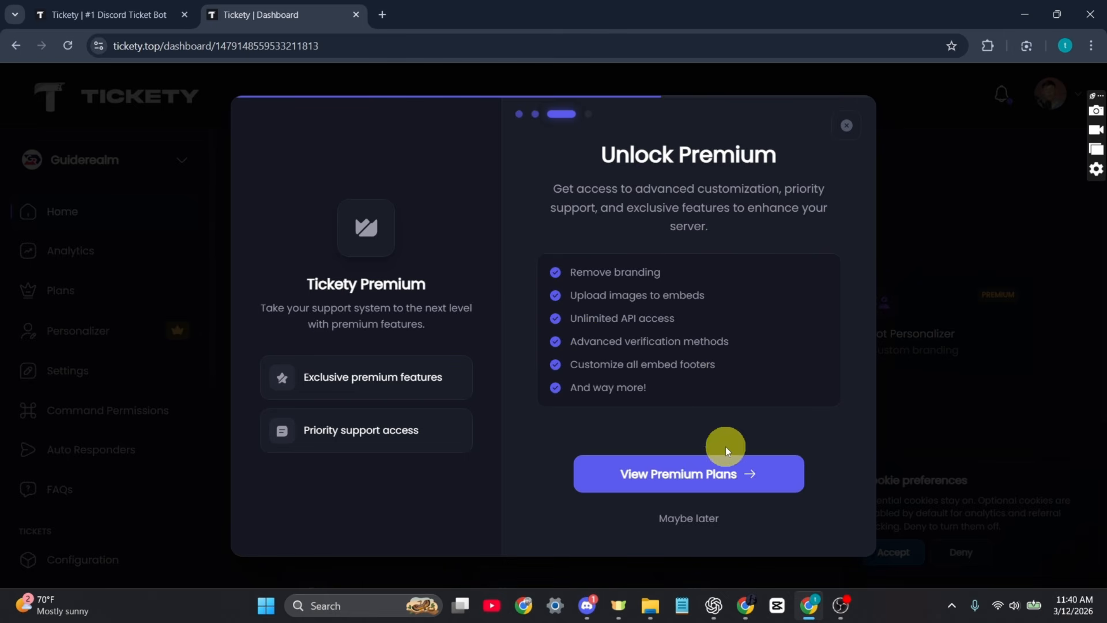
# - Skip the premium offer and start creating the first ticket panel with the Text Channel ticket style
pyautogui.click(692, 518)
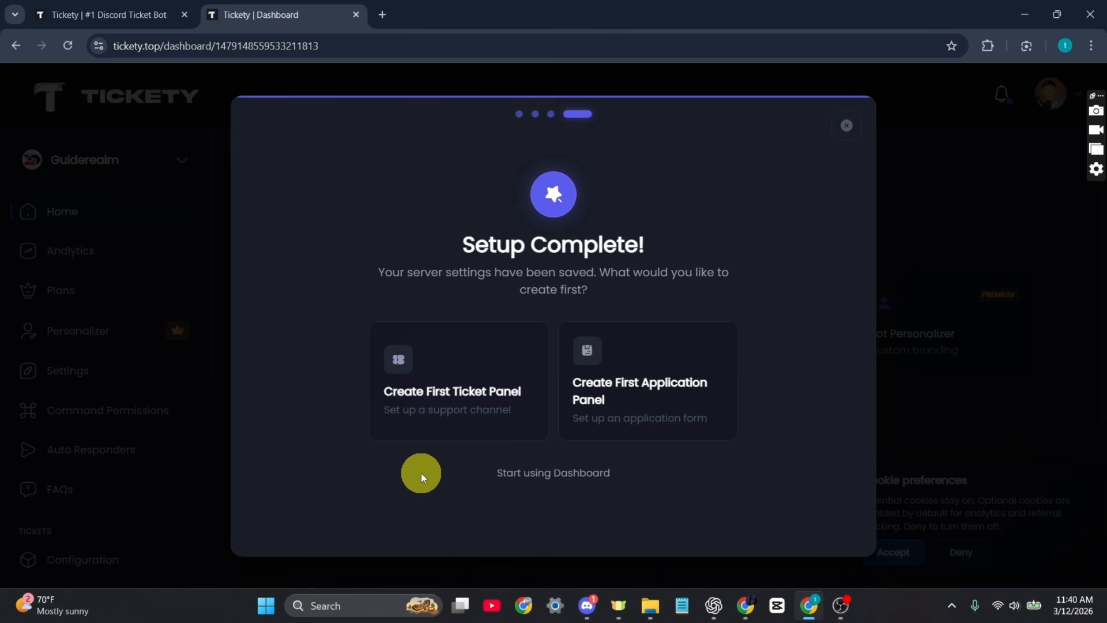
pyautogui.click(467, 361)
pyautogui.scroll(-1, 528, 350)
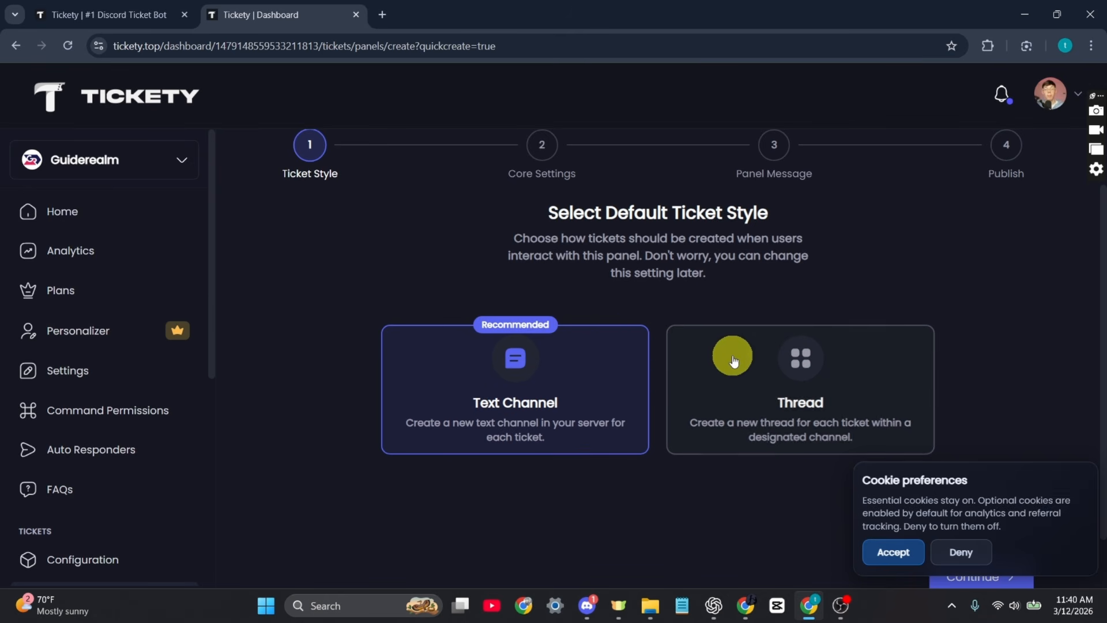
pyautogui.doubleClick(549, 374)
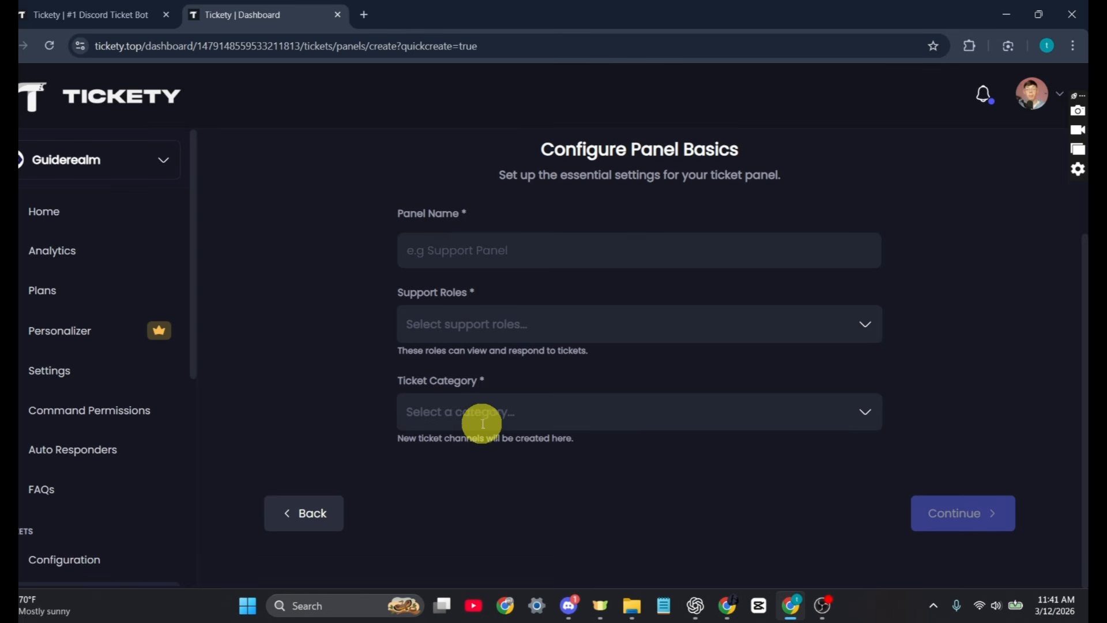
# - Name the panel "support ticket" and assign Admin and Moderator as its support roles
pyautogui.click(487, 246)
pyautogui.write('support ticket')
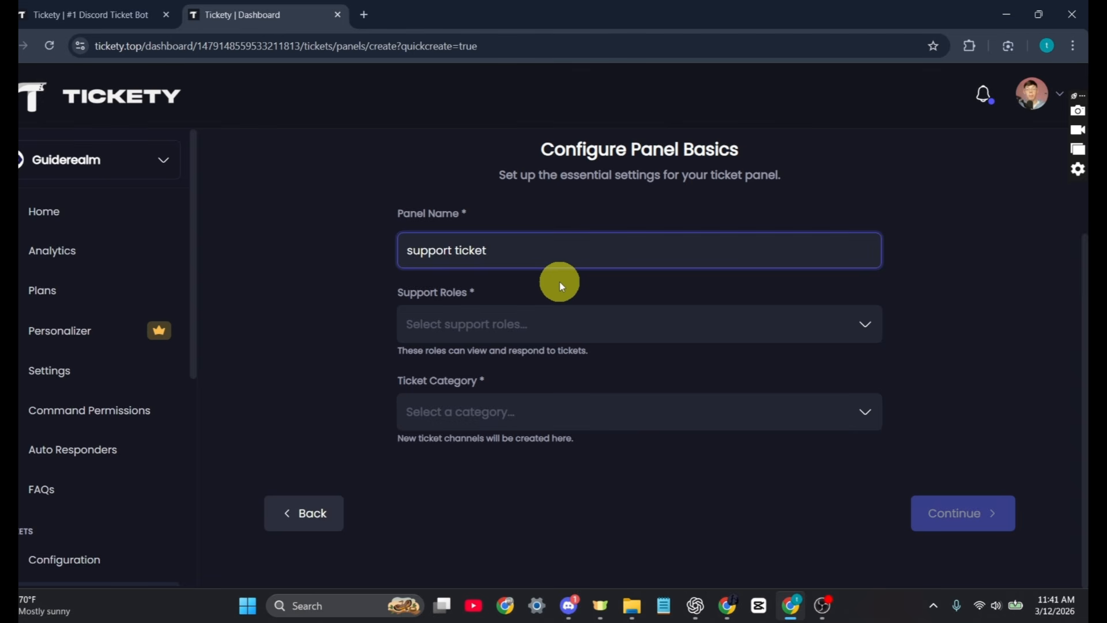
pyautogui.click(571, 323)
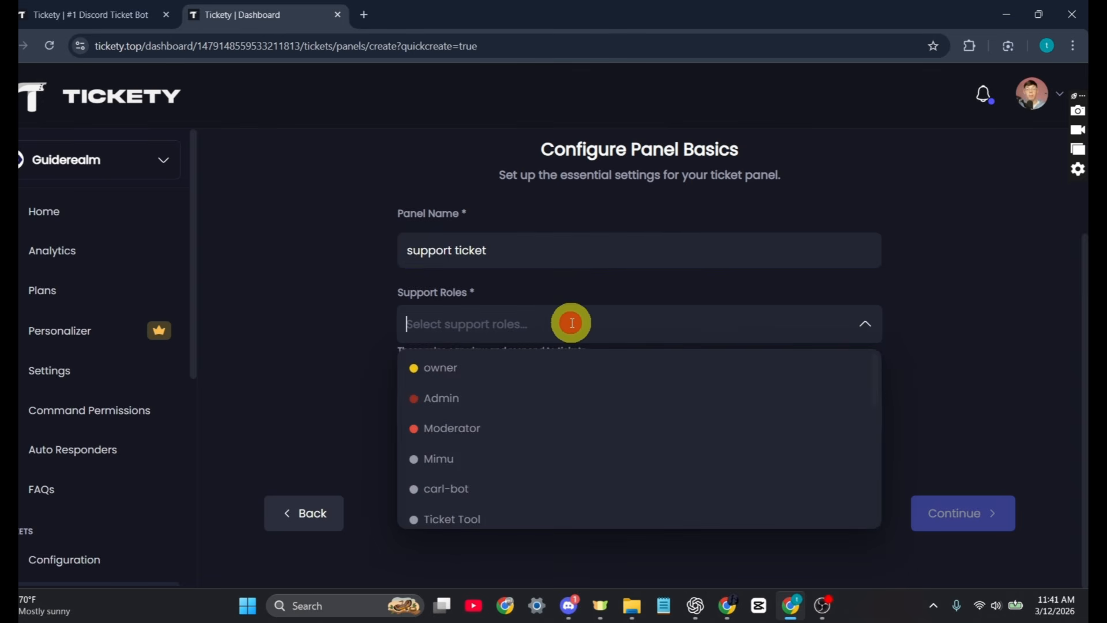
pyautogui.click(481, 391)
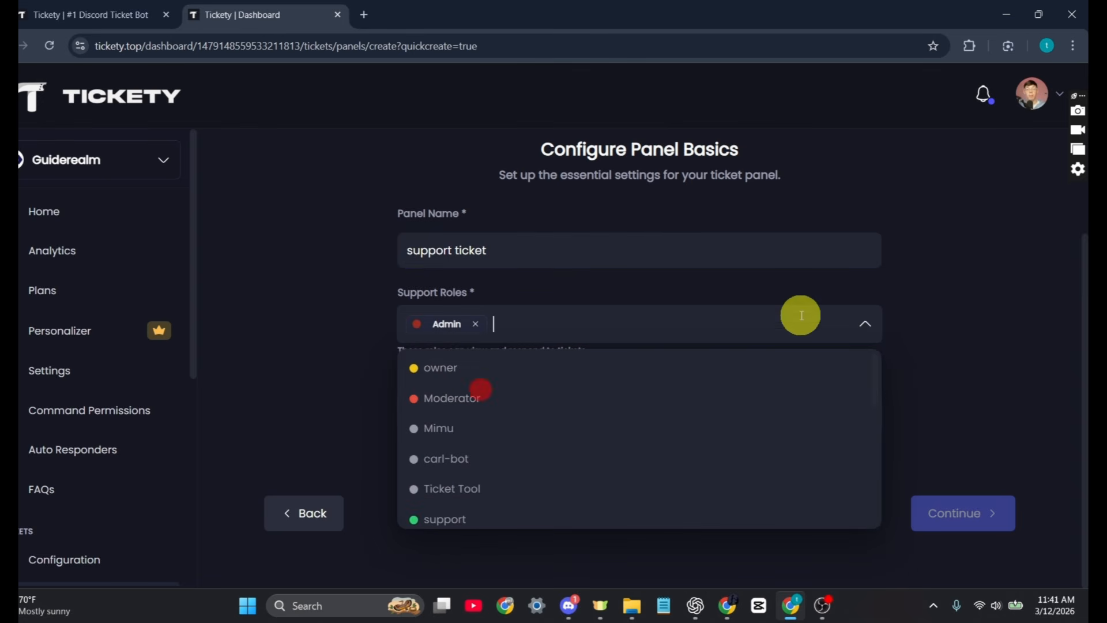
pyautogui.click(479, 399)
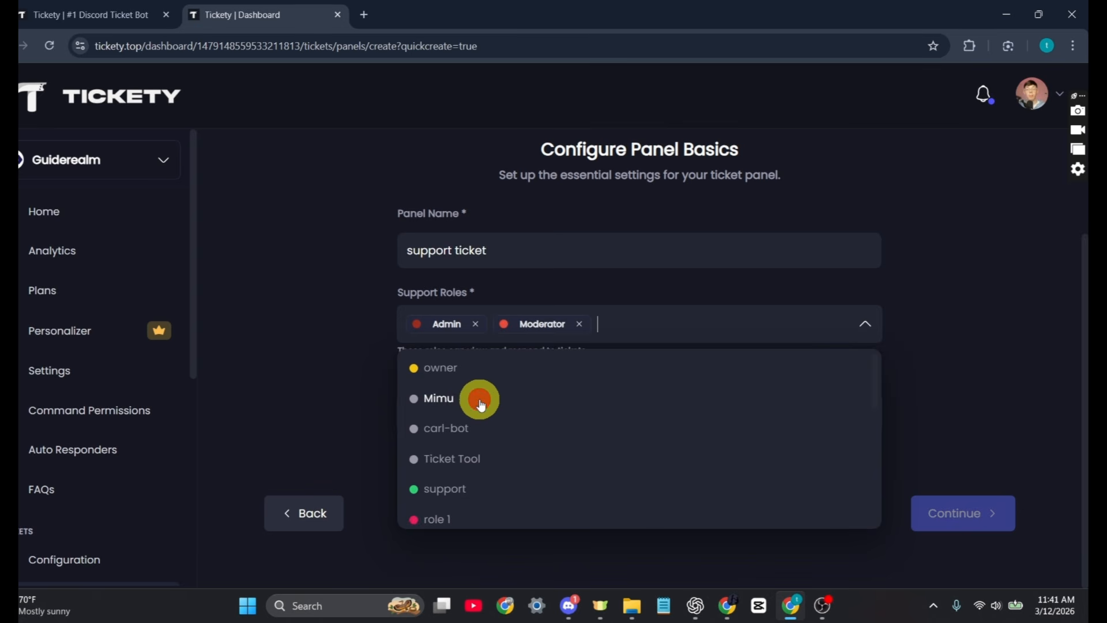
pyautogui.doubleClick(383, 353)
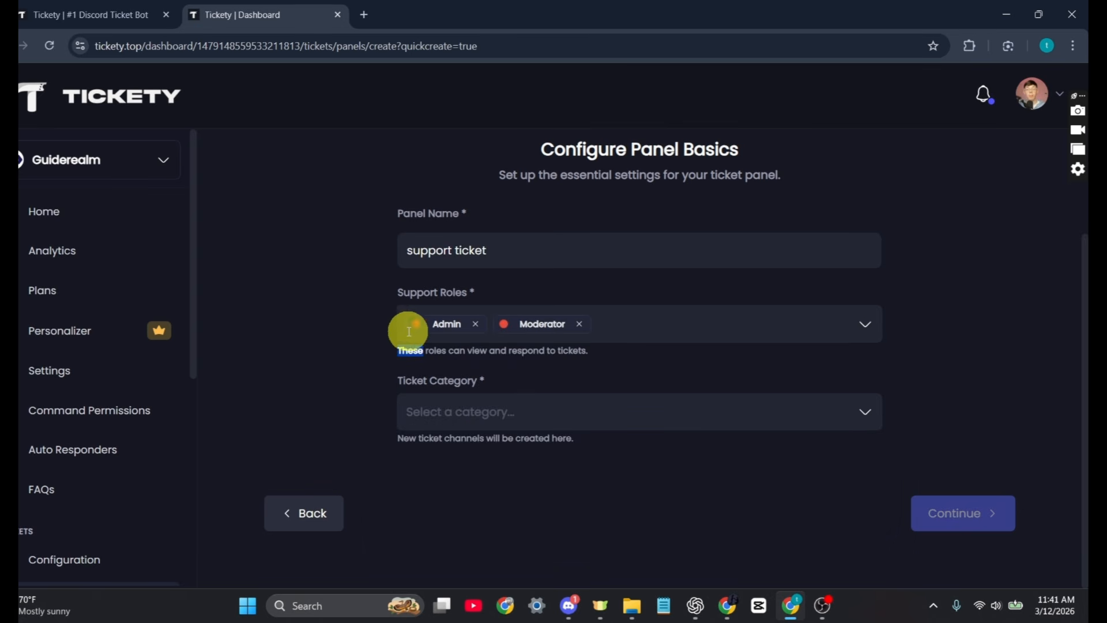
pyautogui.click(628, 362)
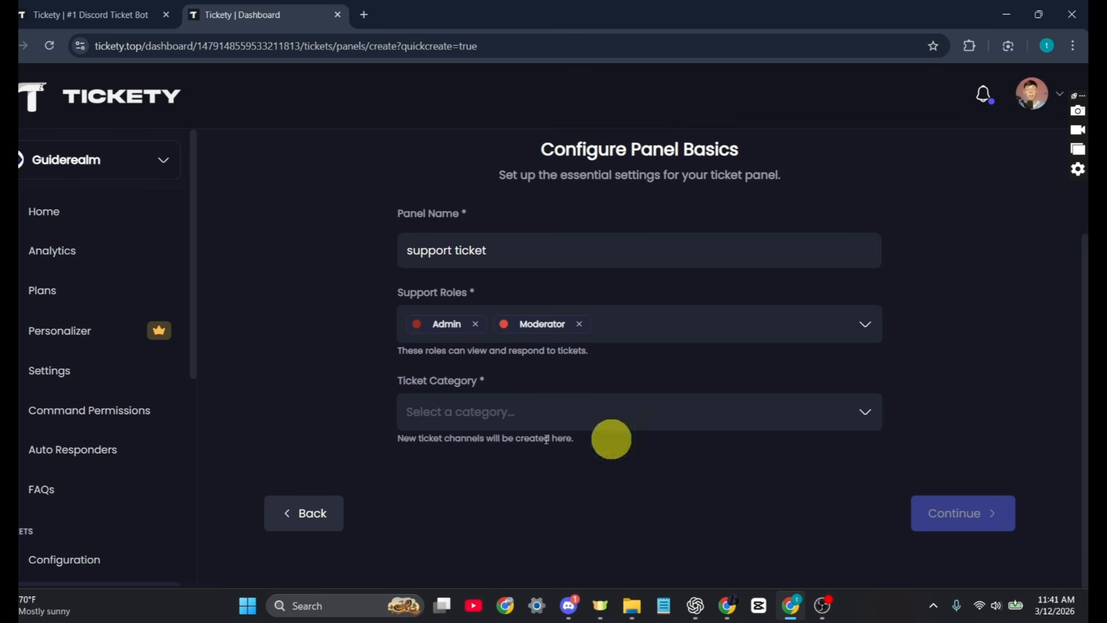
# - Set the ticket category to "support ticket" and continue to the panel message
pyautogui.click(779, 411)
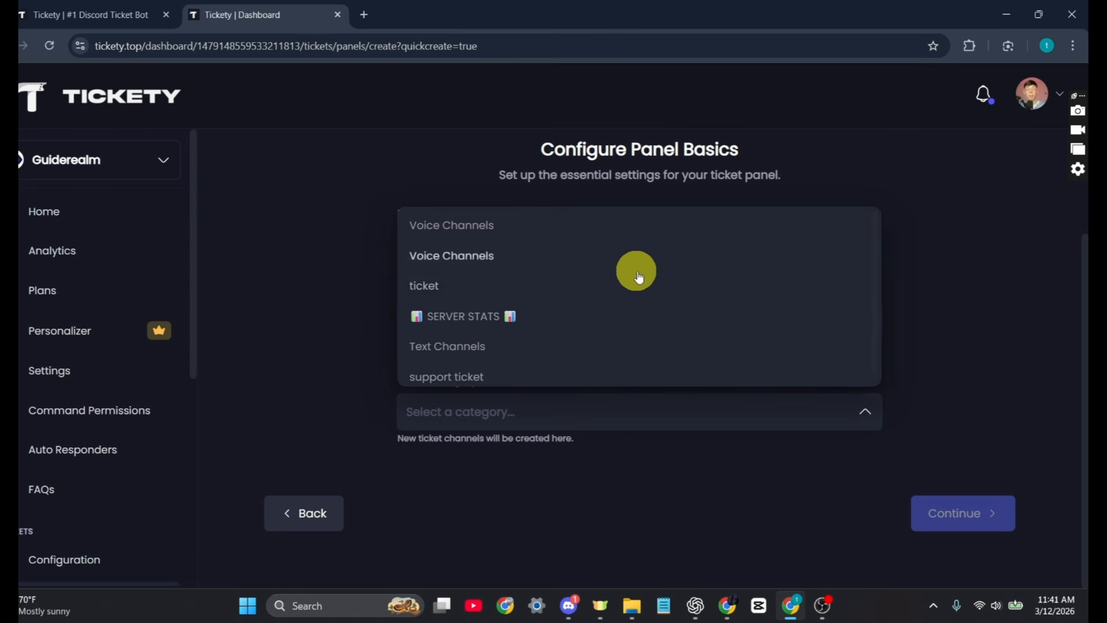
pyautogui.click(445, 382)
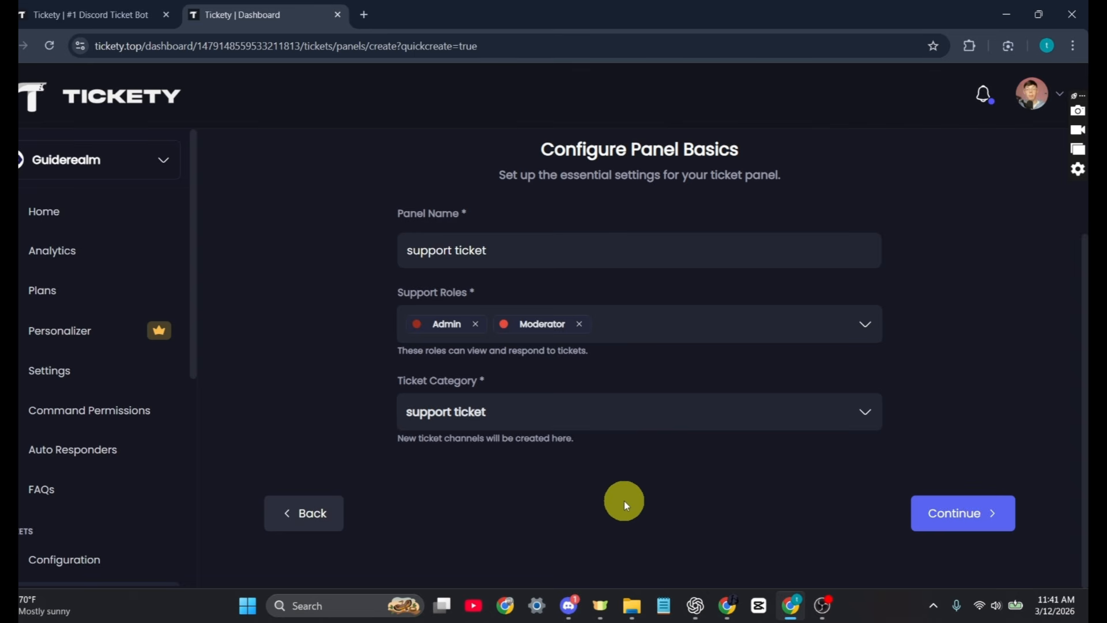
pyautogui.click(935, 515)
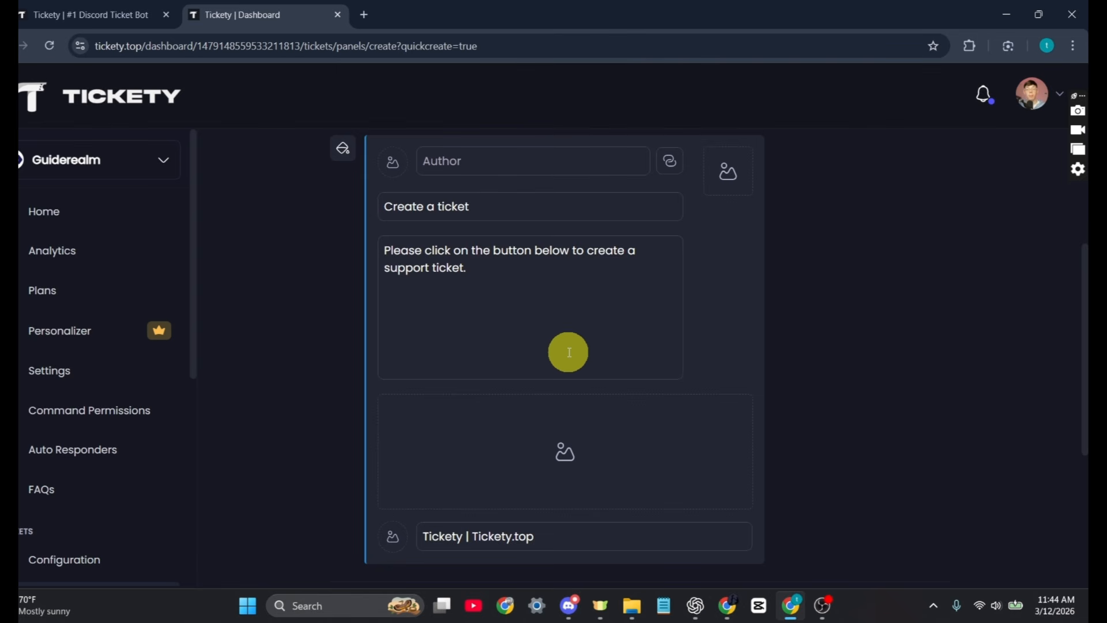
# - Replace the panel message's title with "support ticket", keeping the default description
pyautogui.scroll(3, 569, 352)
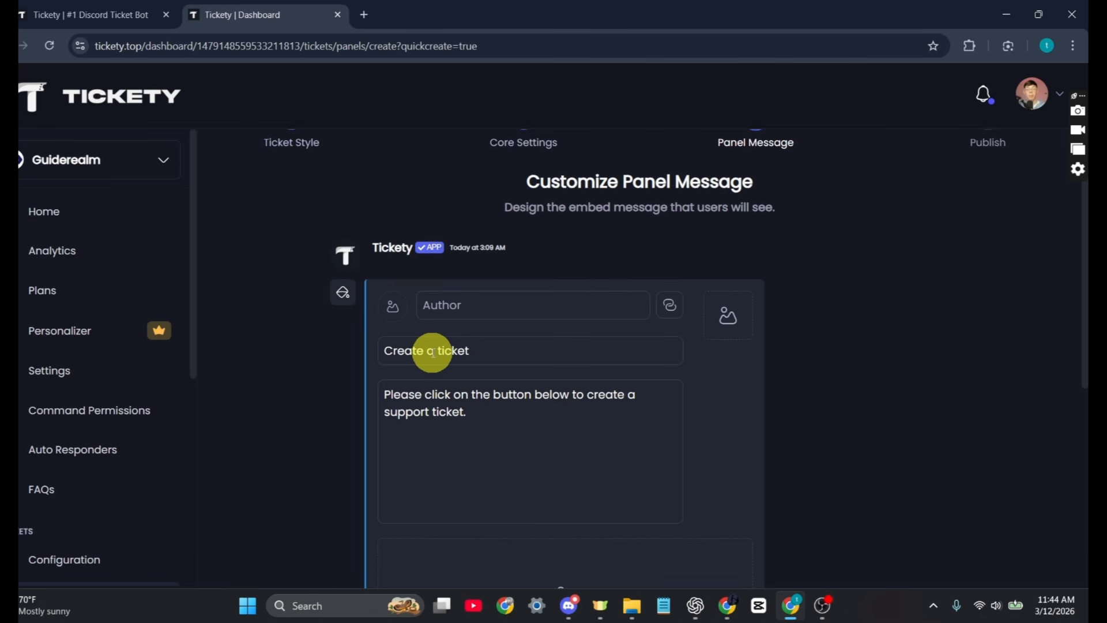
pyautogui.click(433, 351)
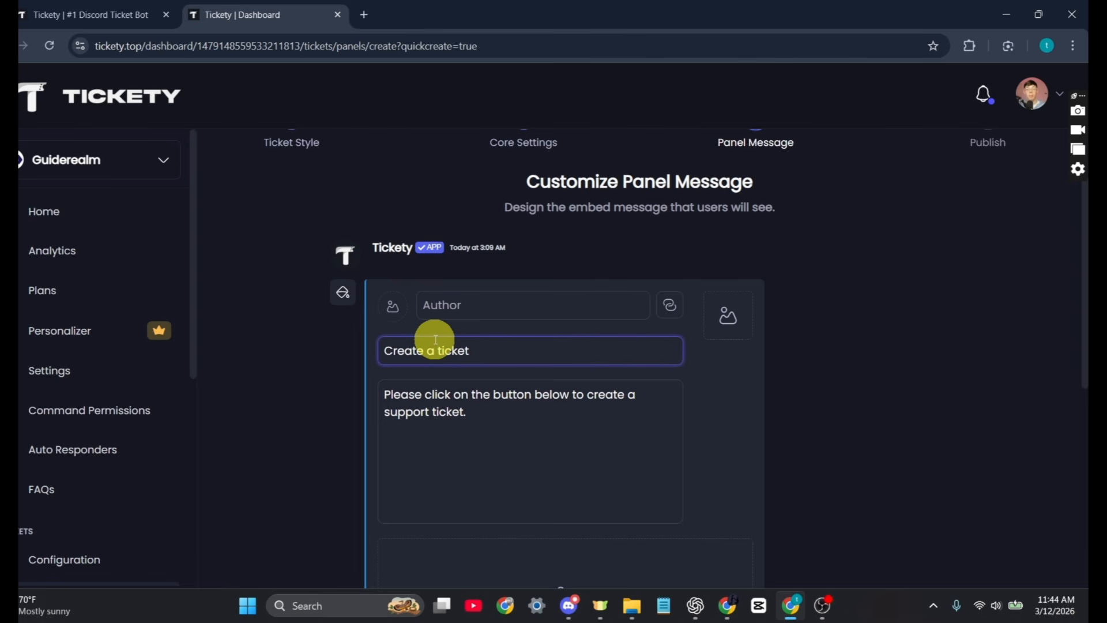
pyautogui.hotkey('ctrl', 'a')
pyautogui.write('supp')
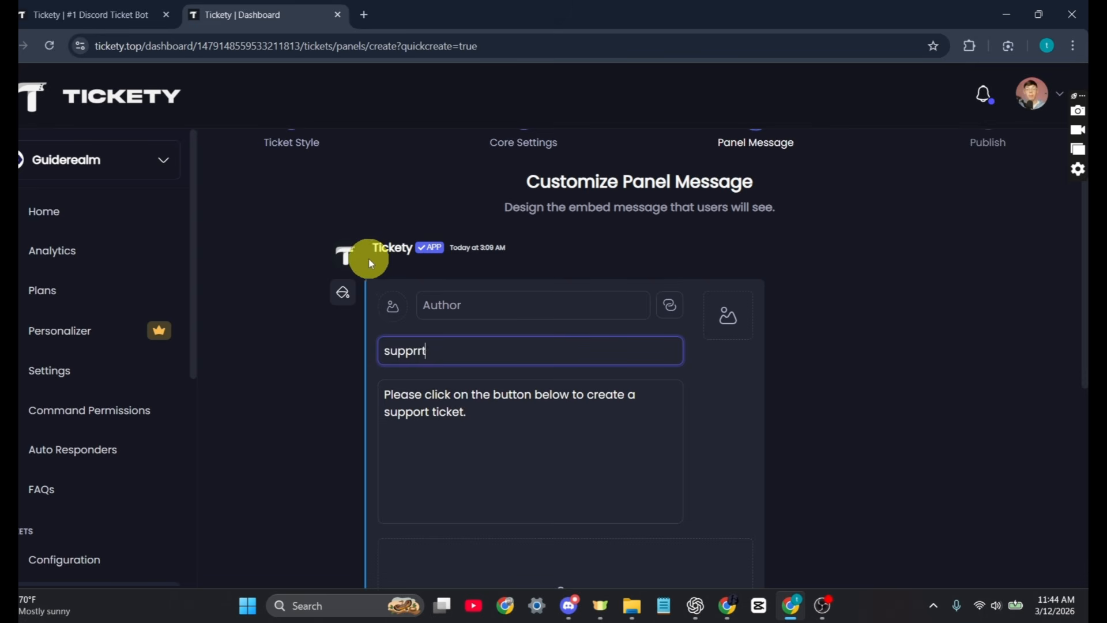
pyautogui.write('ort ticket')
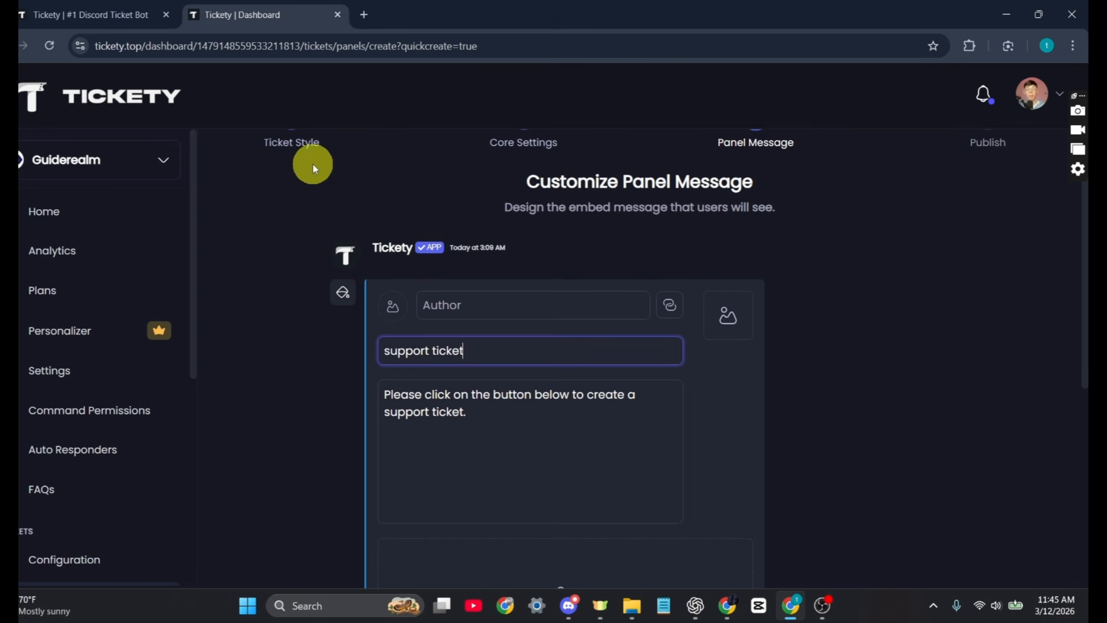
pyautogui.click(498, 415)
pyautogui.hotkey('ctrl', 'a')
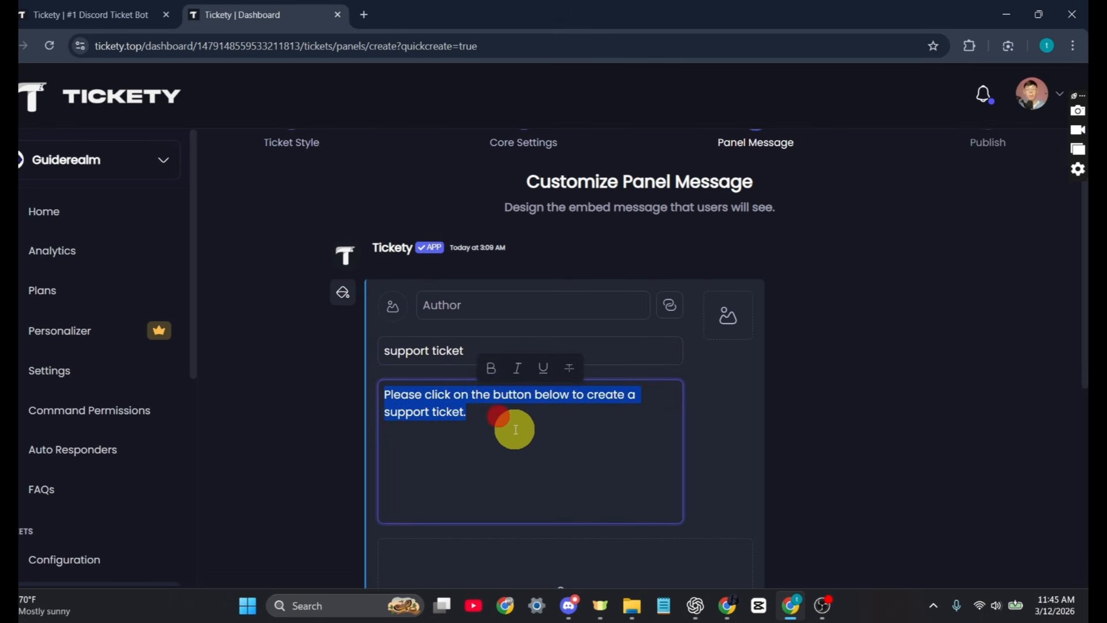
pyautogui.click(513, 432)
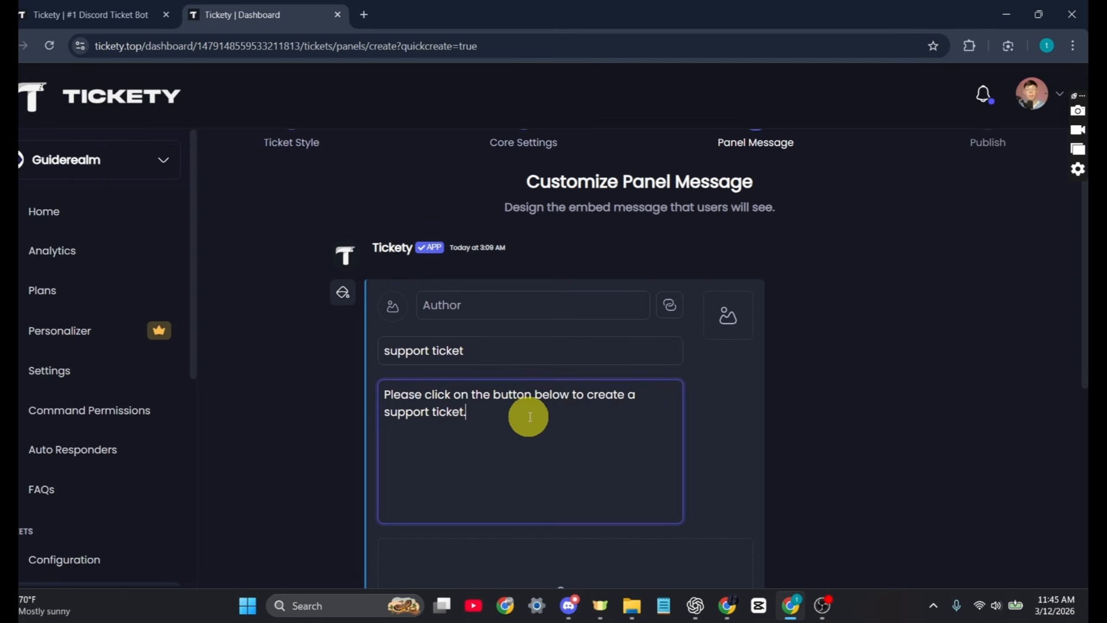
# - Change the "Create a ticket" button's colour to green, keeping its label and ticket emoji
pyautogui.scroll(-1, 545, 499)
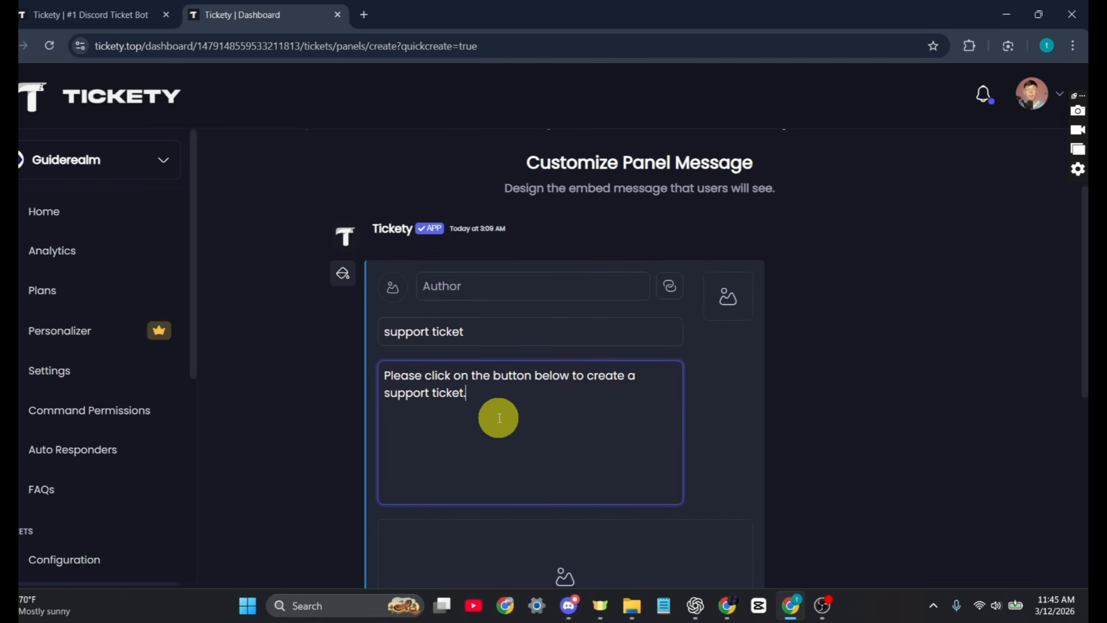
pyautogui.scroll(-4, 497, 423)
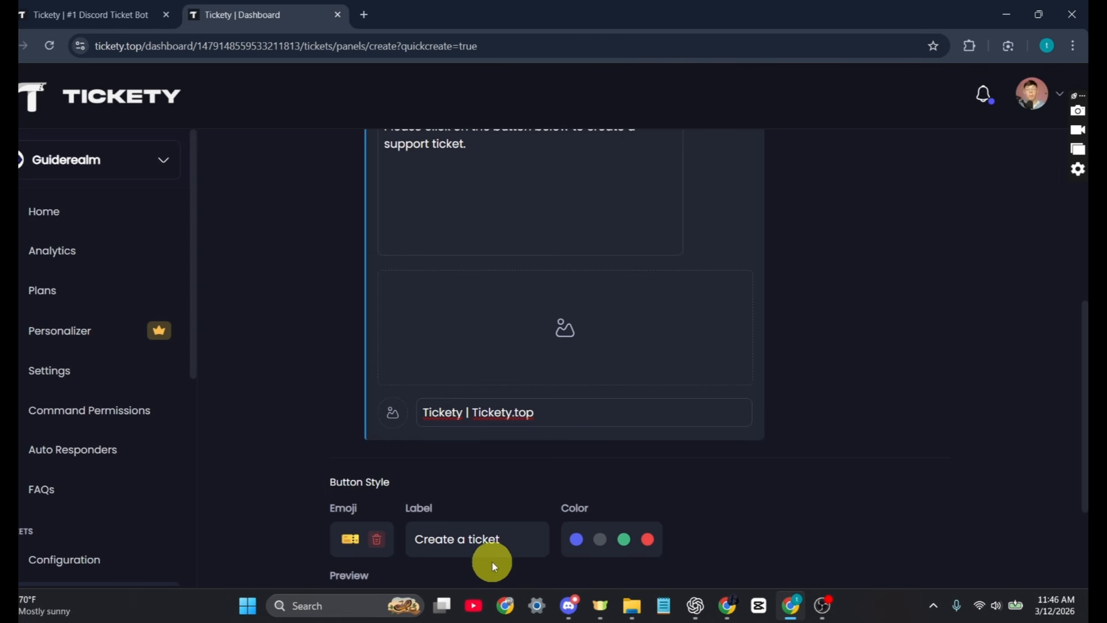
pyautogui.scroll(-1, 493, 563)
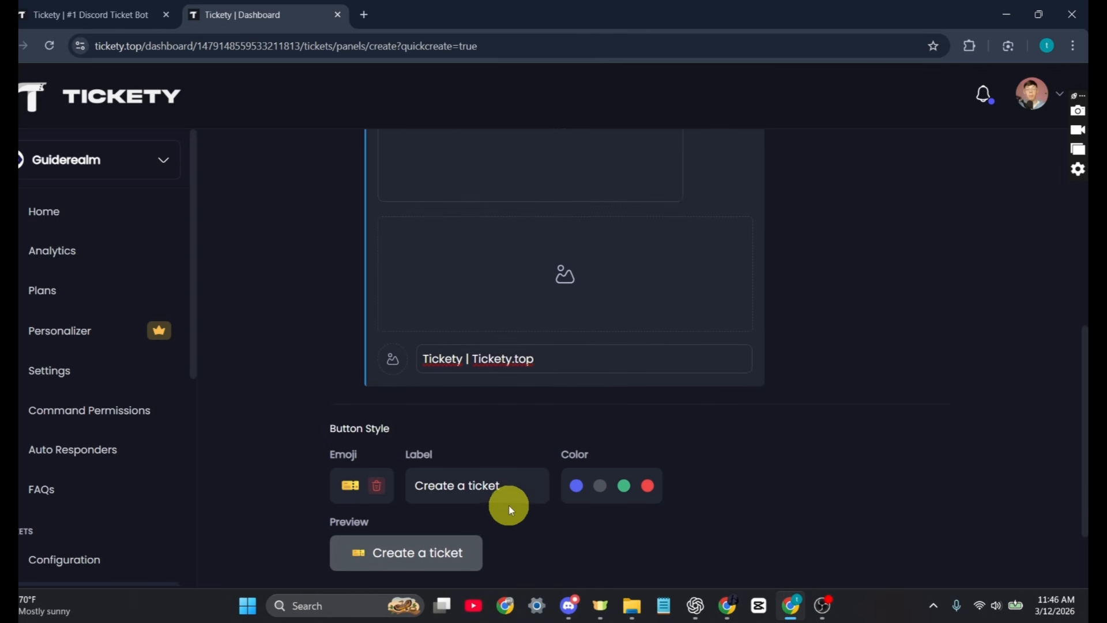
pyautogui.click(514, 475)
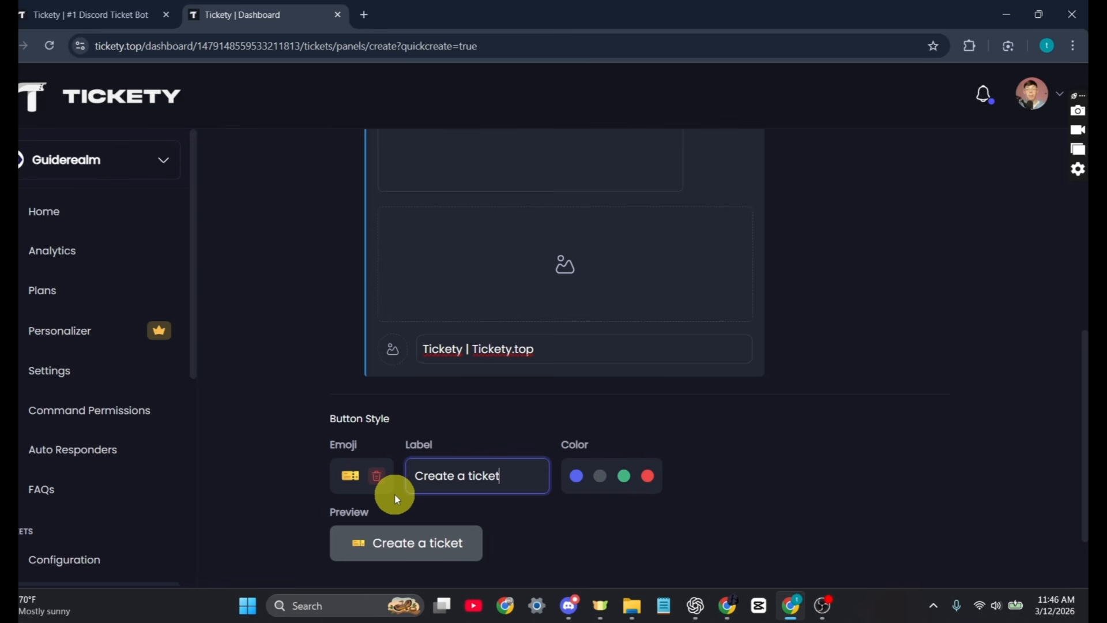
pyautogui.click(621, 491)
pyautogui.click(624, 476)
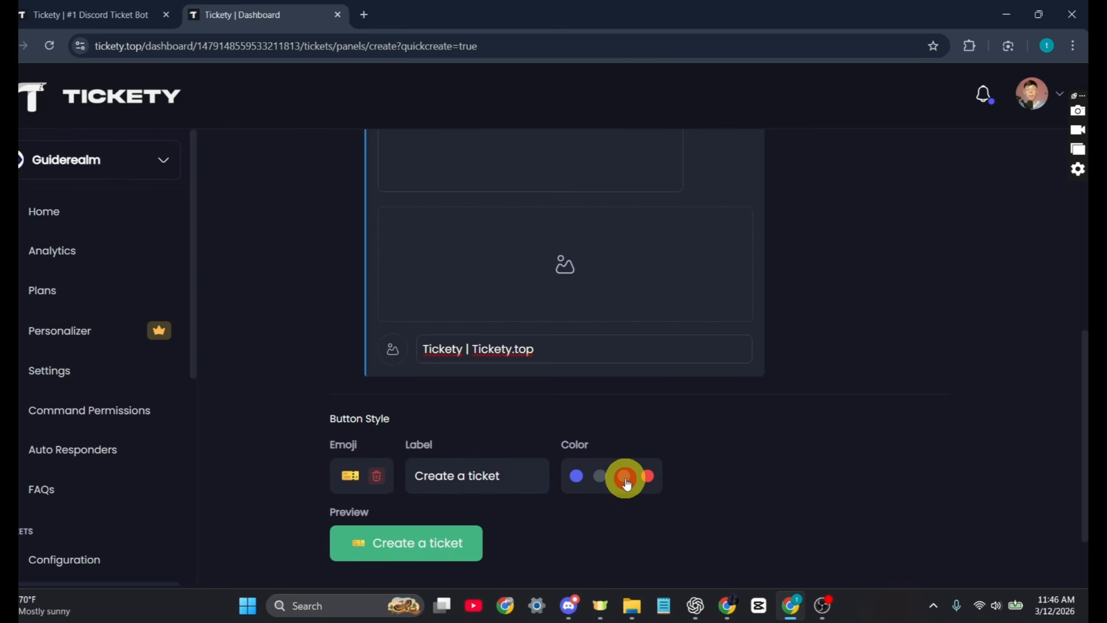
pyautogui.click(365, 479)
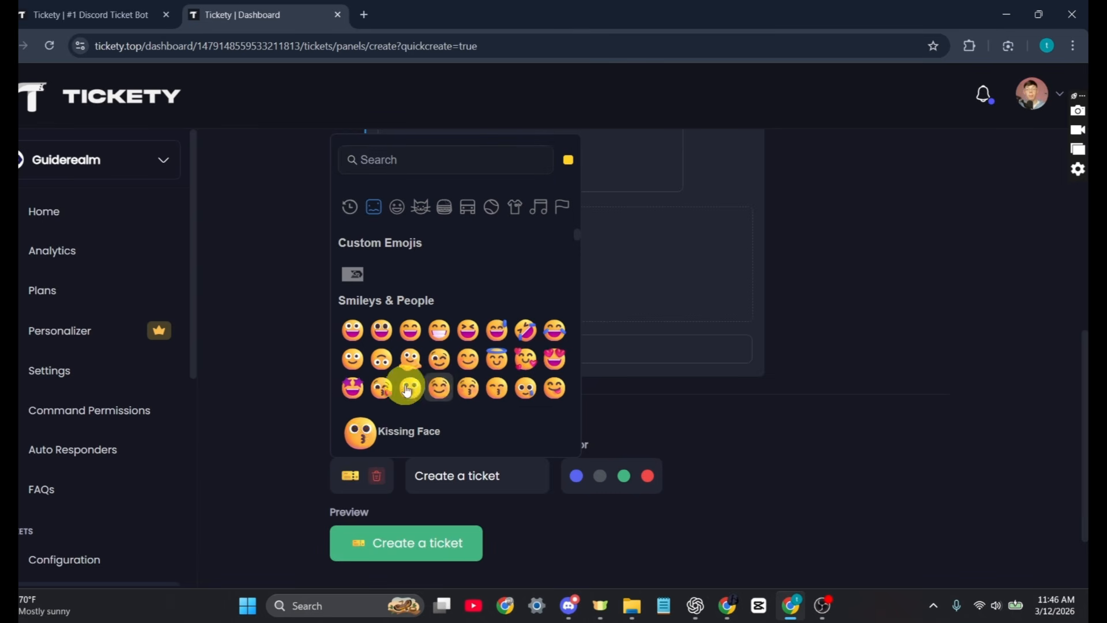
pyautogui.click(286, 397)
pyautogui.scroll(-2, 606, 479)
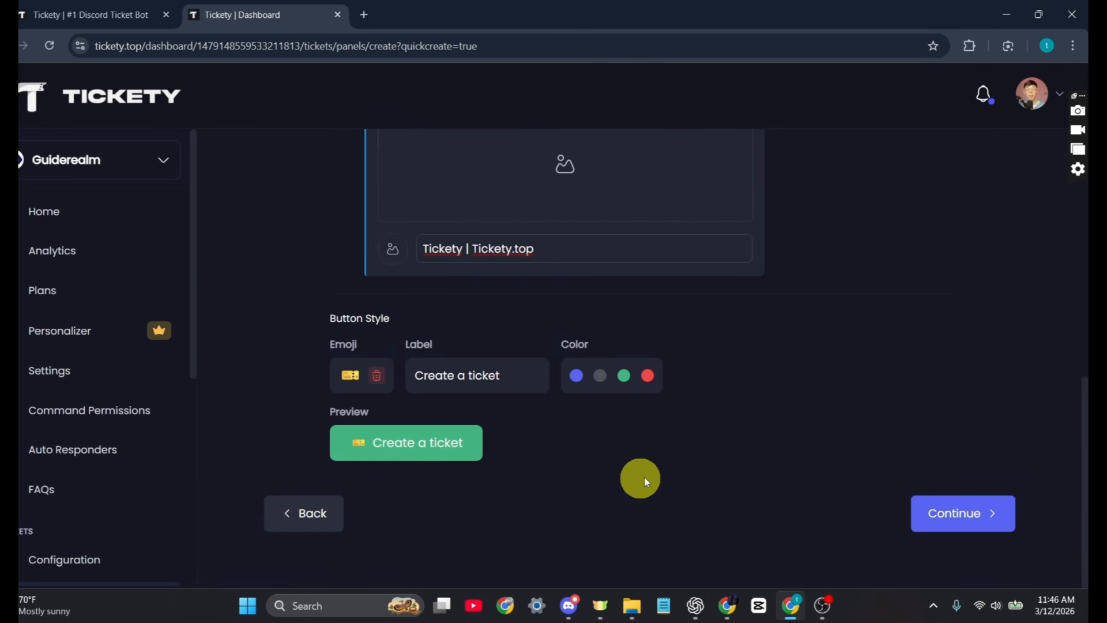
# - Continue to the publishing stage, choose the "tickey" channel for the panel, and finish creating it
pyautogui.click(958, 512)
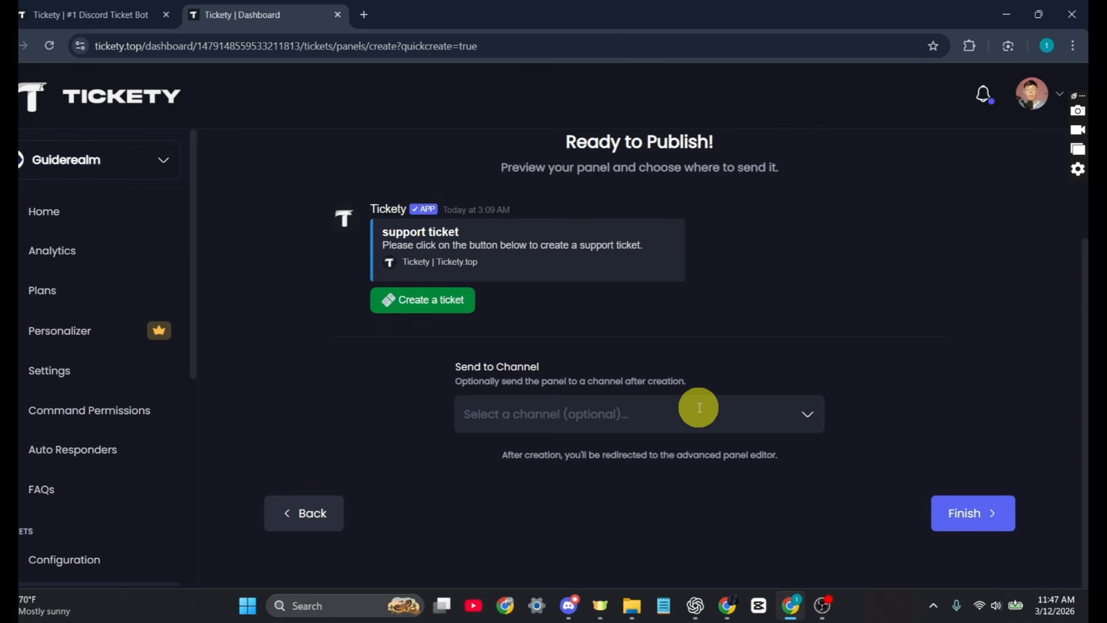
pyautogui.click(725, 415)
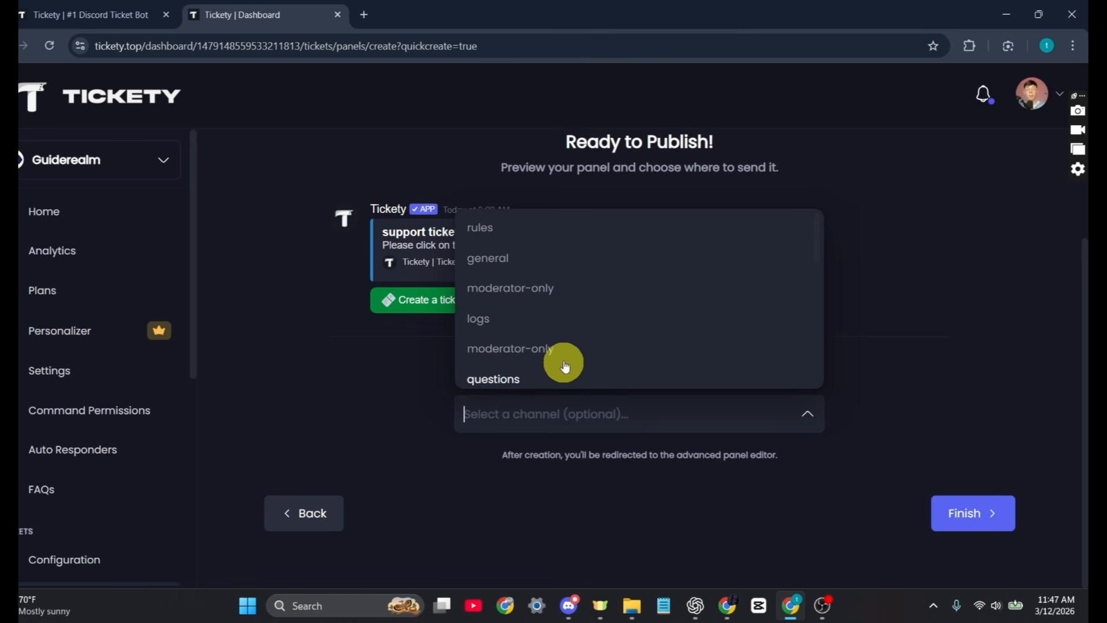
pyautogui.scroll(-3, 568, 346)
pyautogui.scroll(-3, 574, 320)
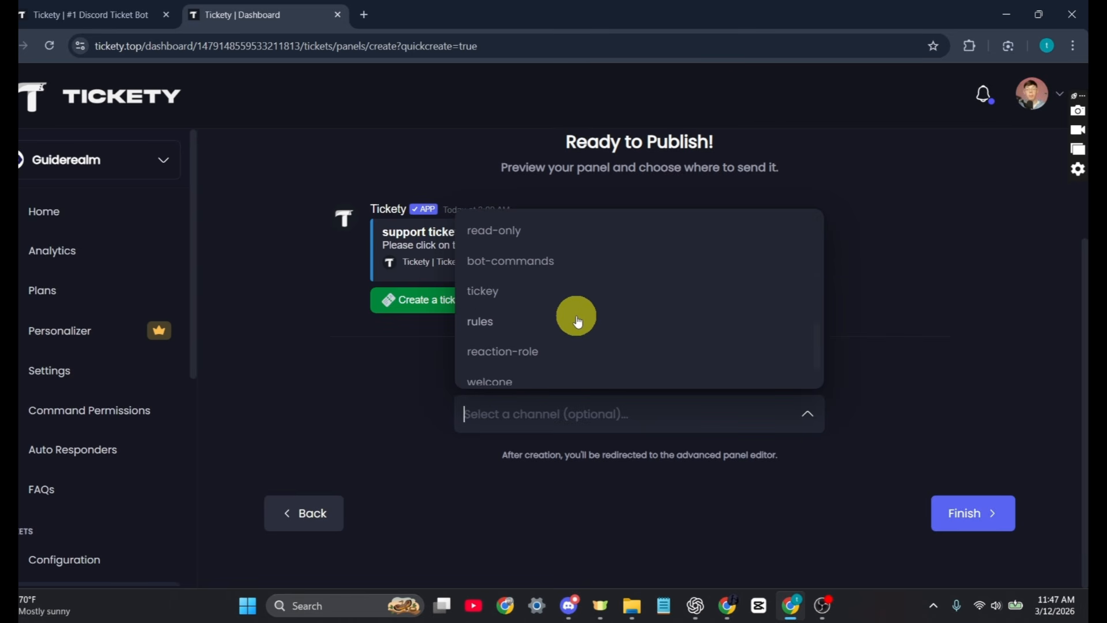
pyautogui.click(525, 297)
pyautogui.click(959, 512)
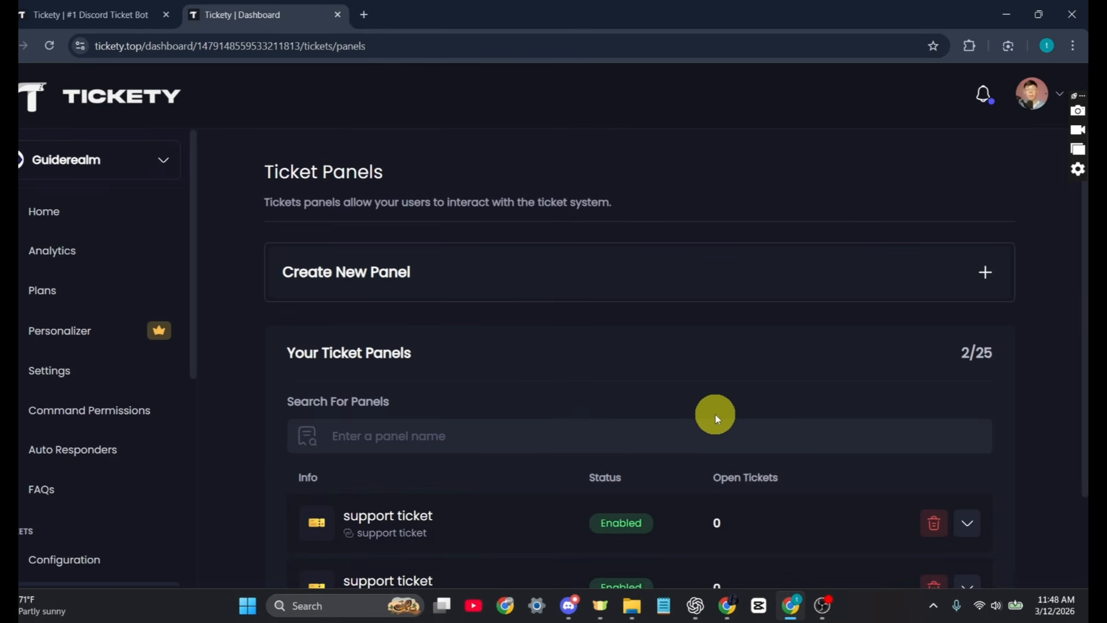
# - Switch to Discord, create a test ticket from the panel in #tickey, and open the new ticket channel
pyautogui.moveTo(573, 610)
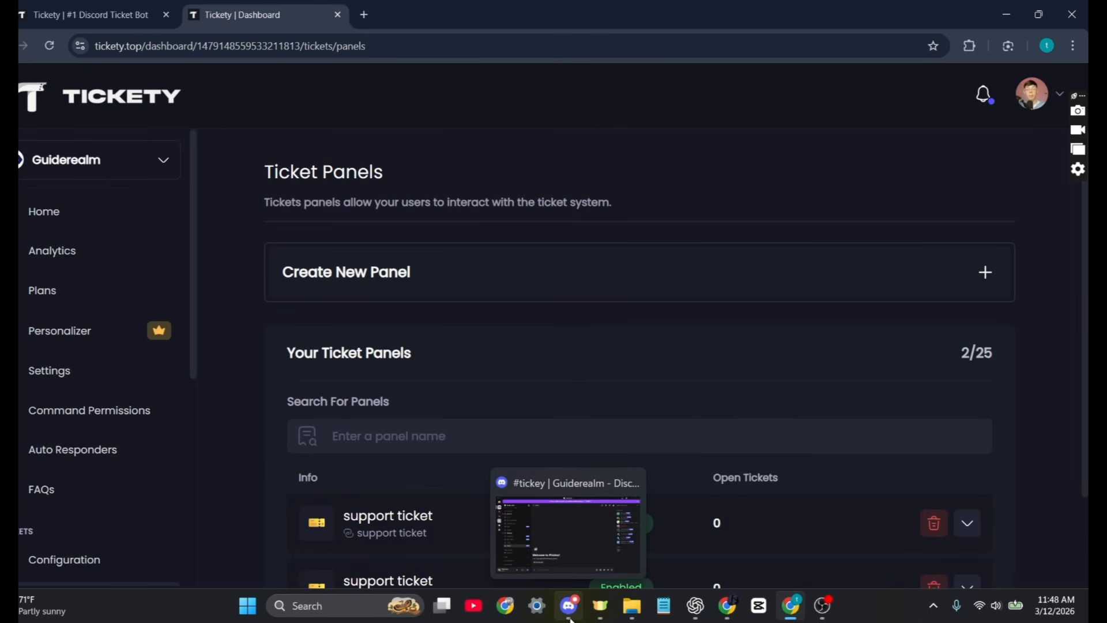
pyautogui.click(562, 533)
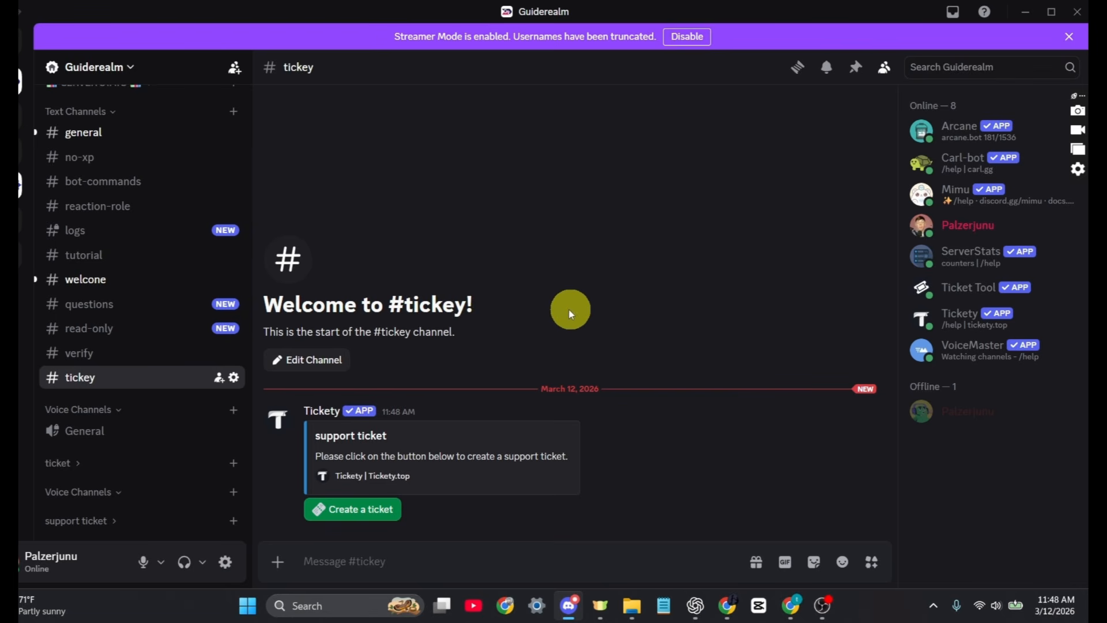
pyautogui.click(359, 513)
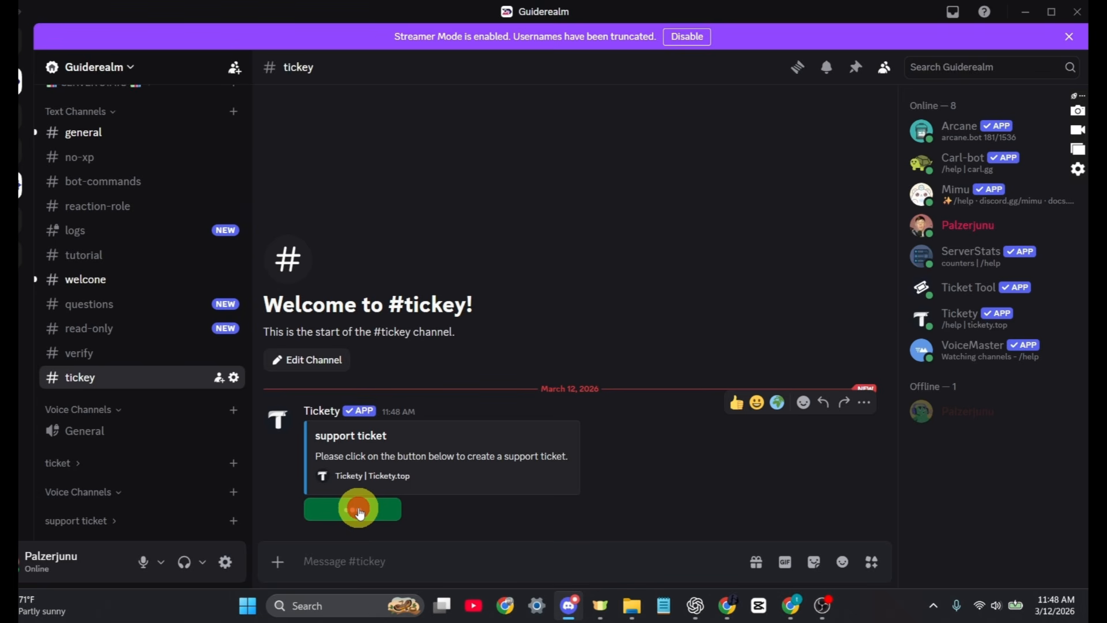
pyautogui.scroll(-1, 185, 452)
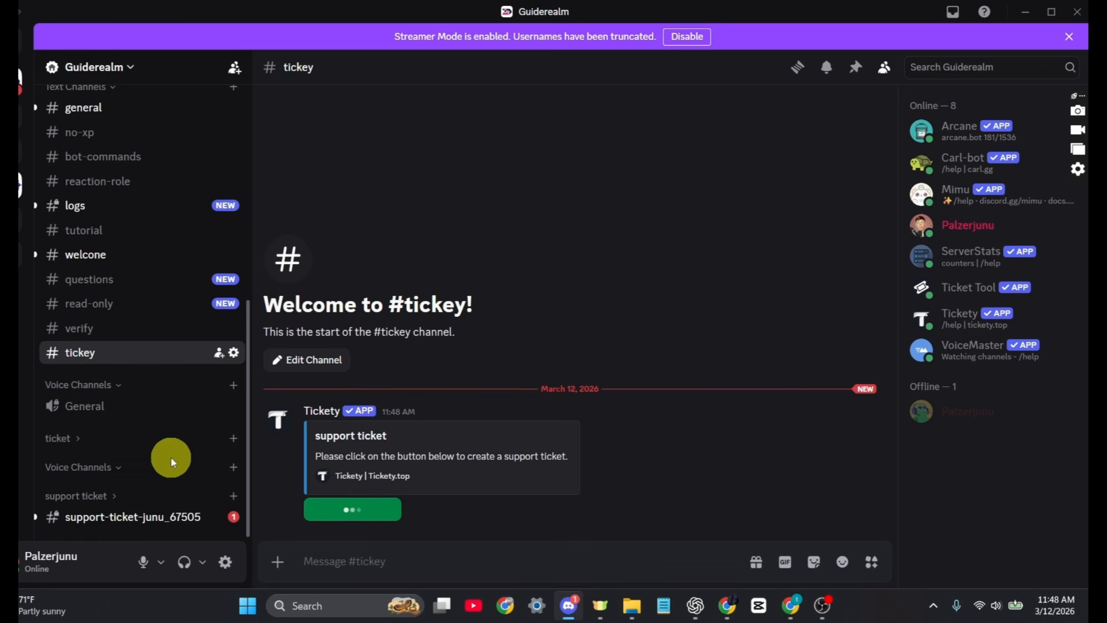
pyautogui.click(156, 522)
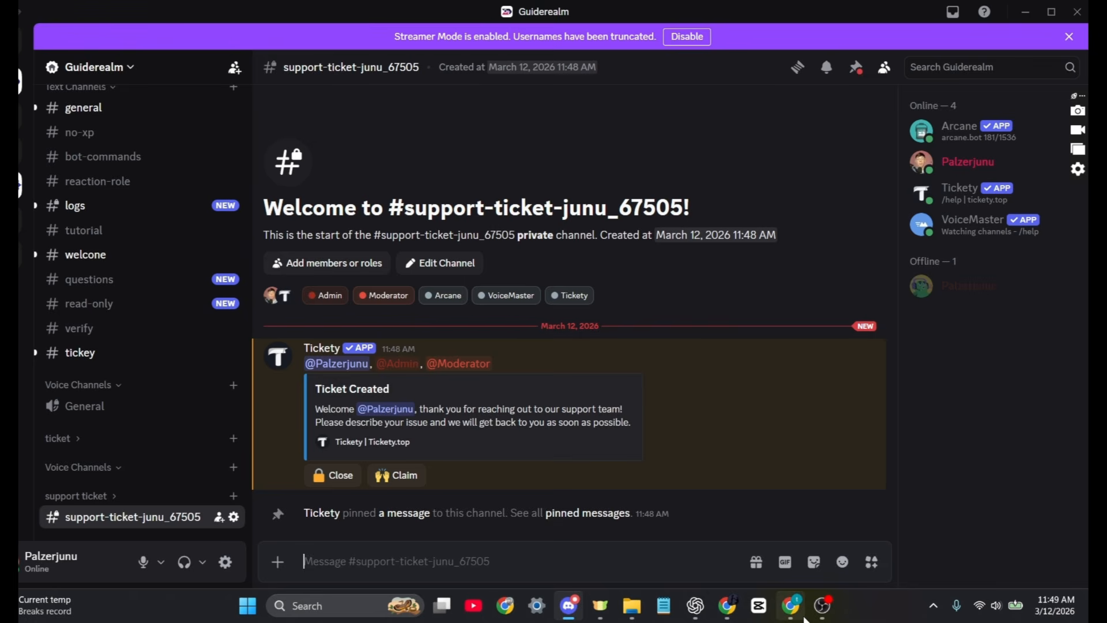
# - Switch back to the Tickety dashboard in the browser and open the "support ticket" panel for editing
pyautogui.click(816, 508)
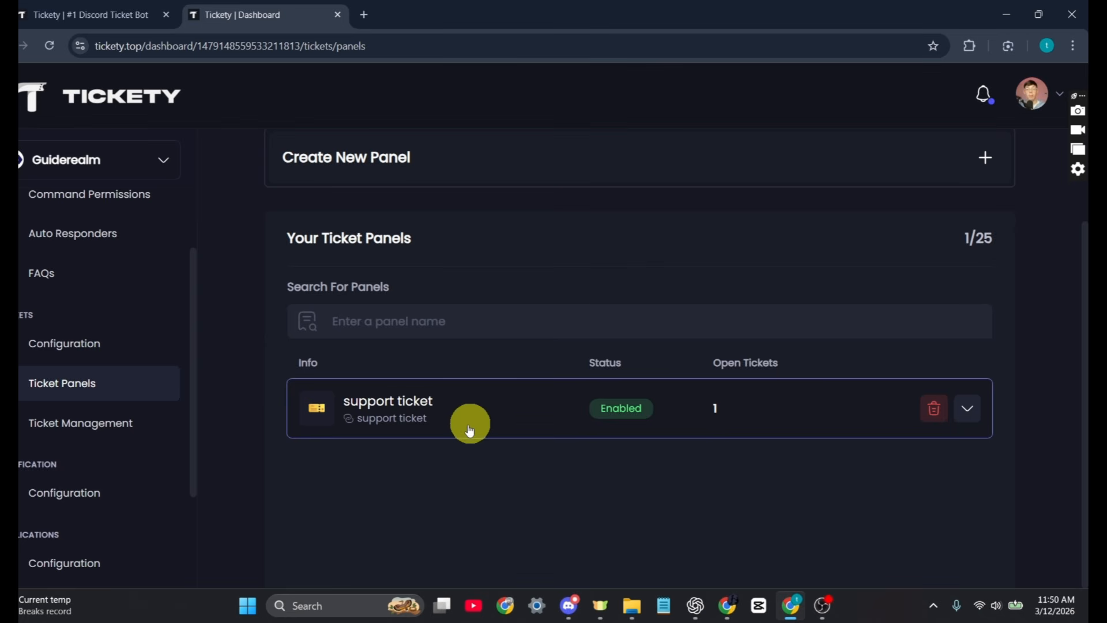
pyautogui.scroll(1, 453, 425)
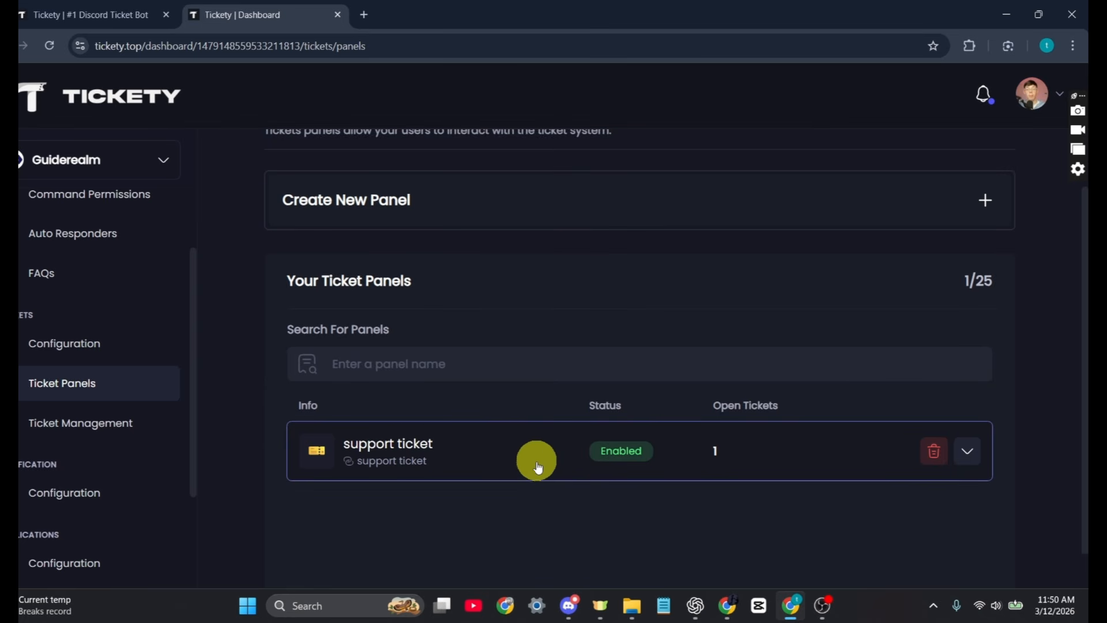
pyautogui.click(536, 468)
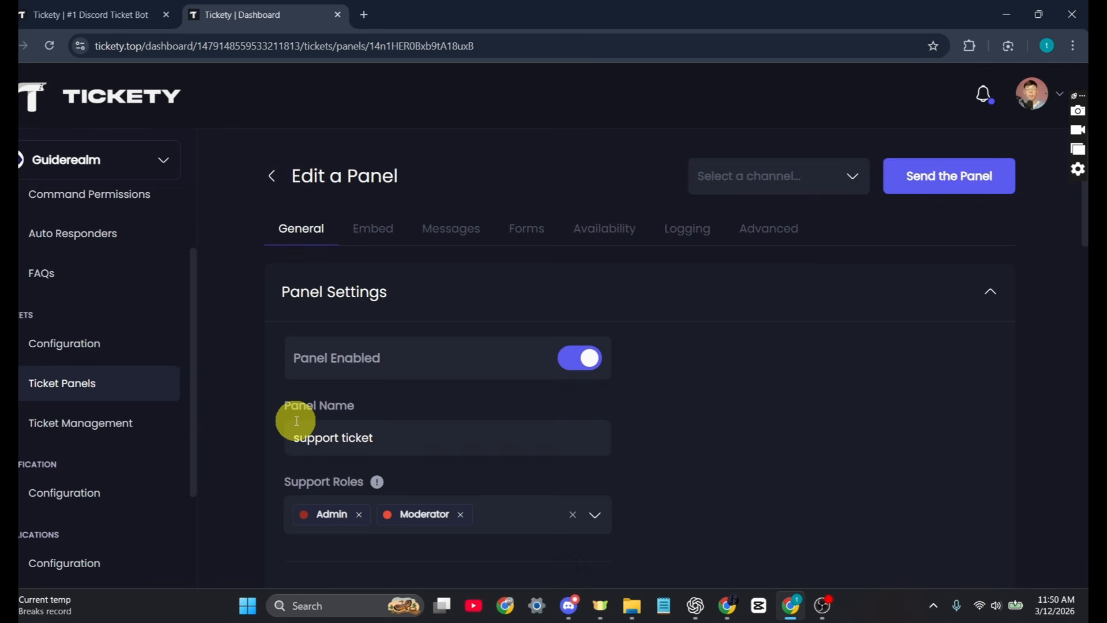
# - Set Member as the role required to create tickets in the panel's ticket settings
pyautogui.scroll(-1, 294, 425)
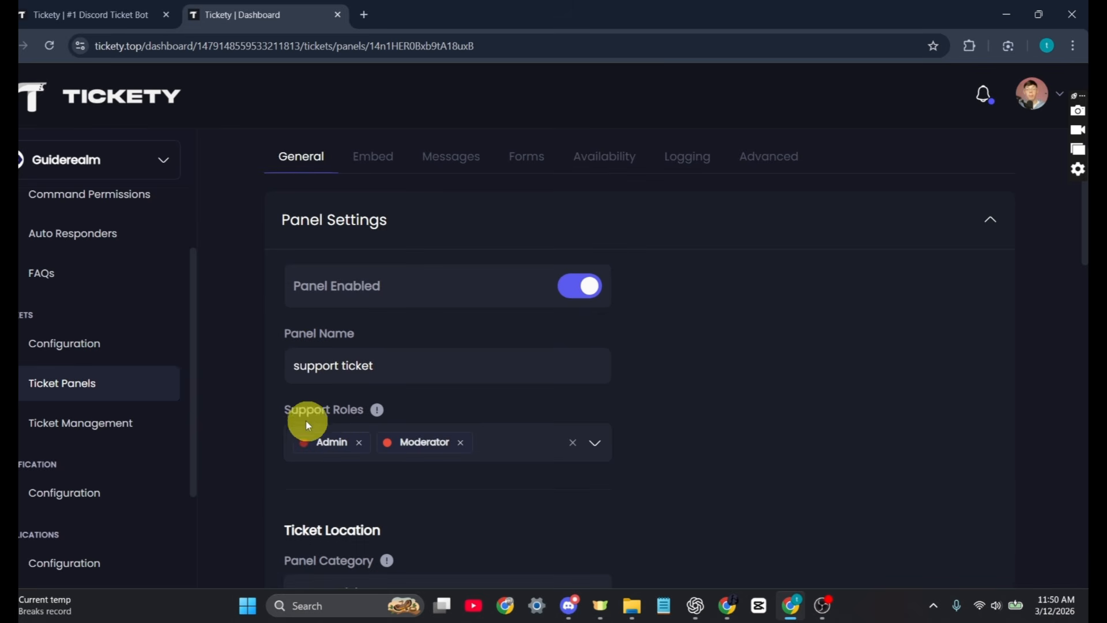
pyautogui.scroll(-2, 333, 428)
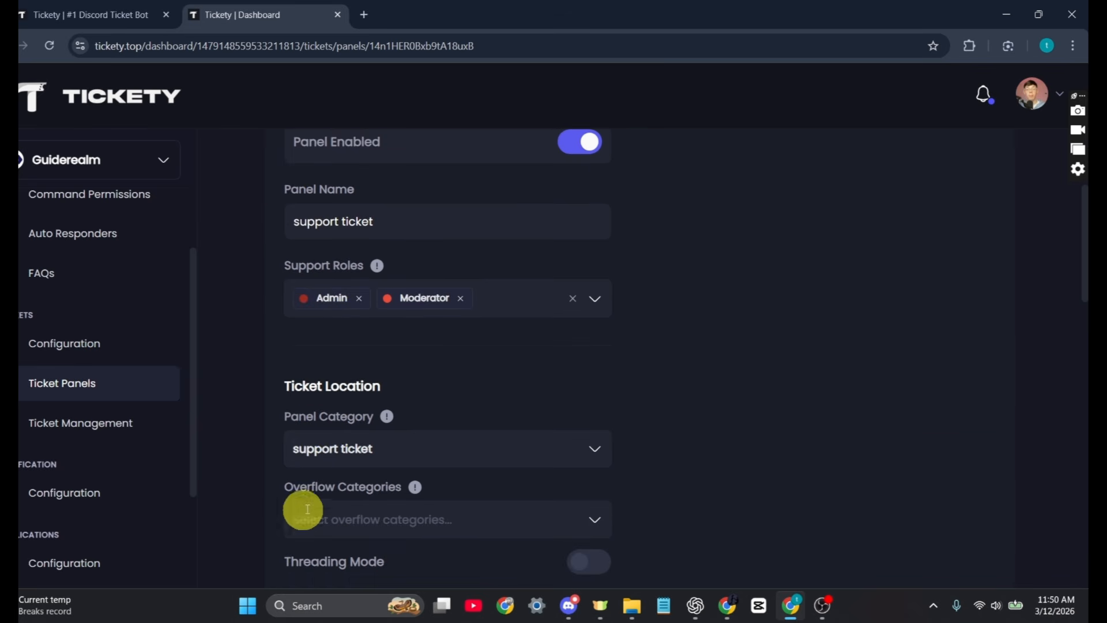
pyautogui.scroll(-2, 458, 469)
pyautogui.scroll(-4, 465, 407)
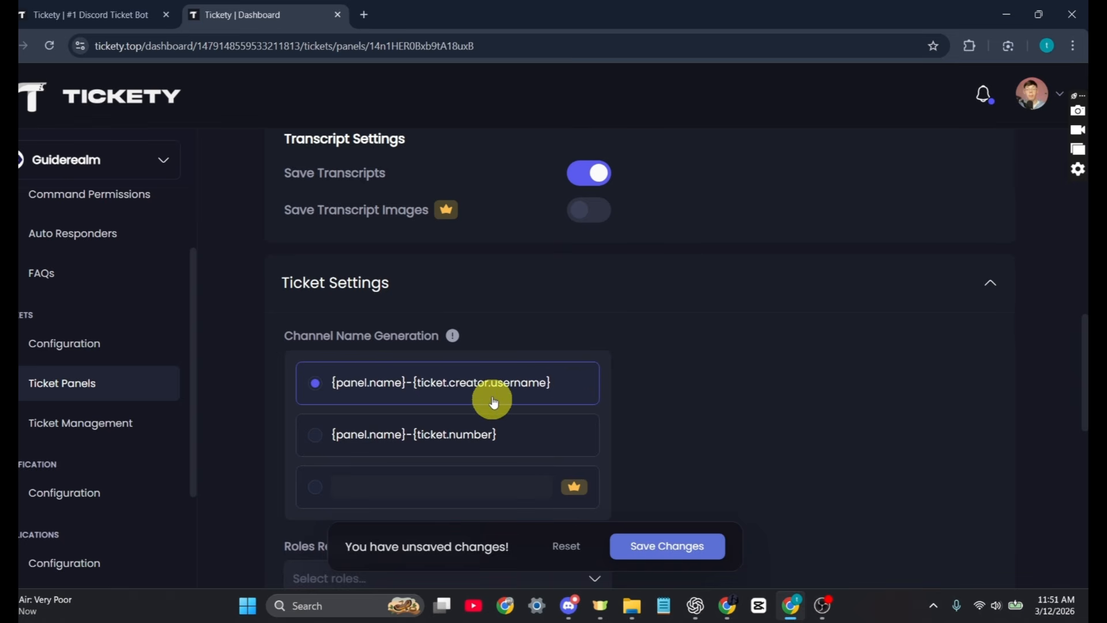
pyautogui.scroll(-2, 495, 432)
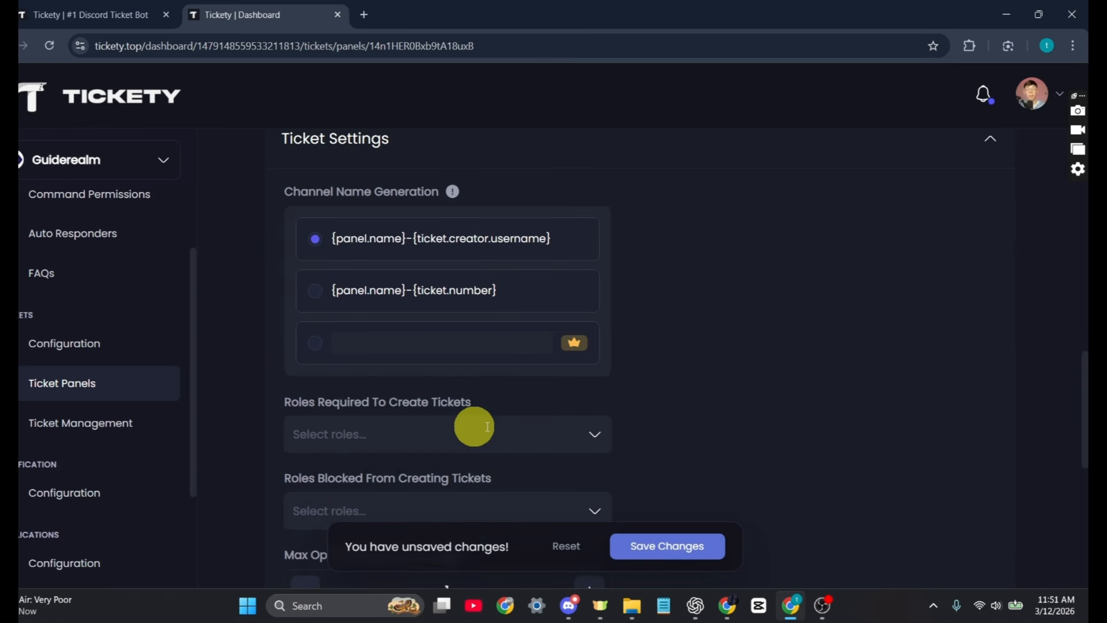
pyautogui.scroll(-1, 490, 429)
pyautogui.click(532, 370)
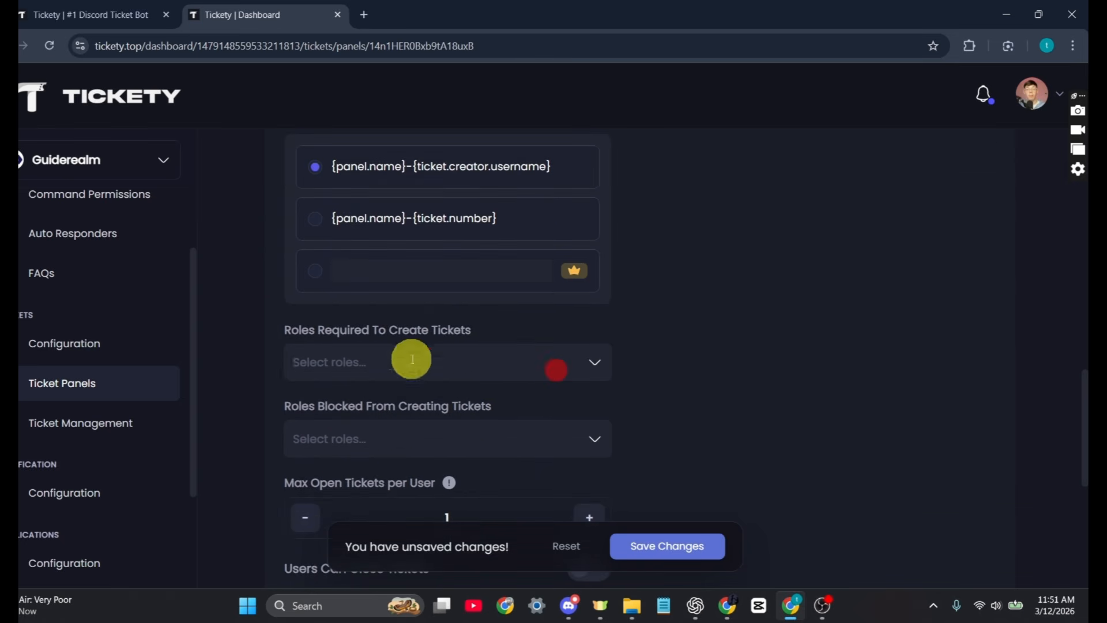
pyautogui.click(501, 353)
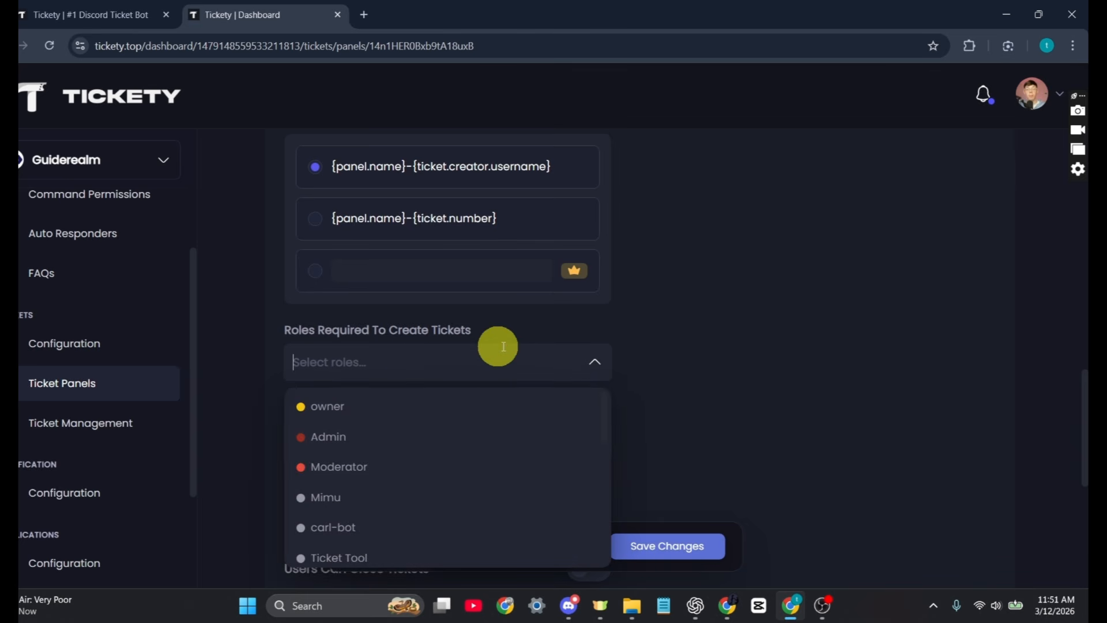
pyautogui.scroll(-5, 348, 500)
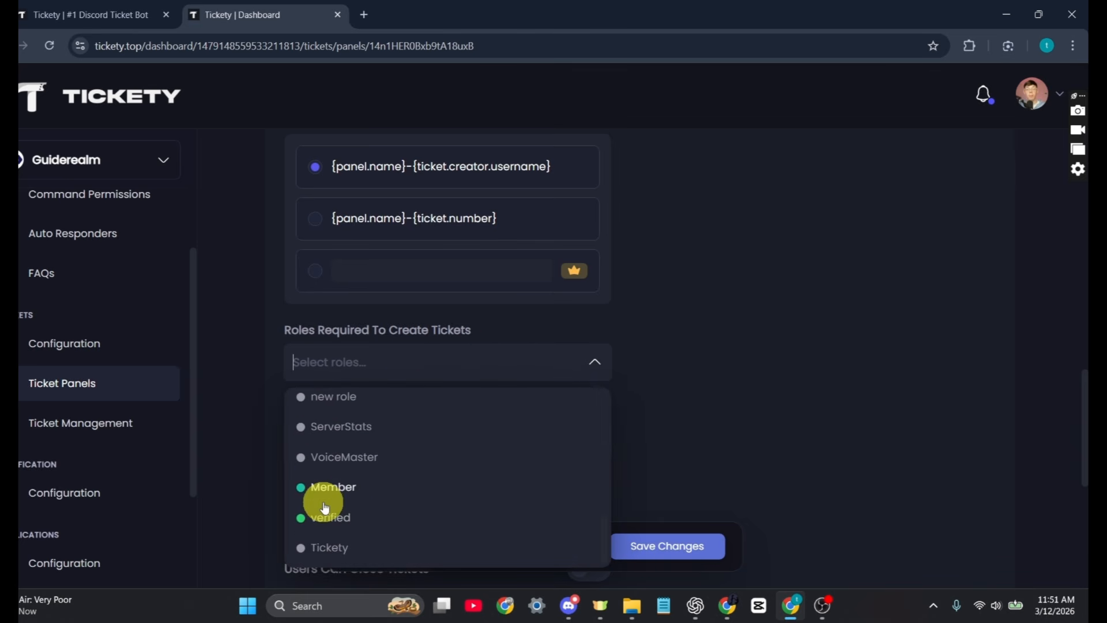
pyautogui.click(344, 494)
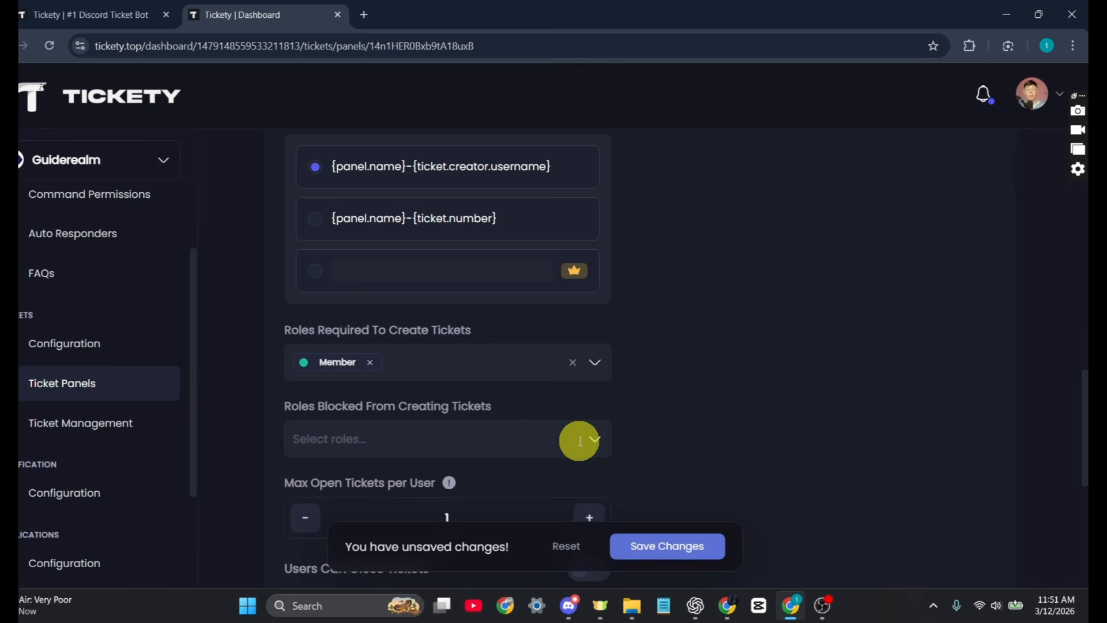
# - Try raising the maximum open tickets per user and return it to 1
pyautogui.scroll(-1, 576, 441)
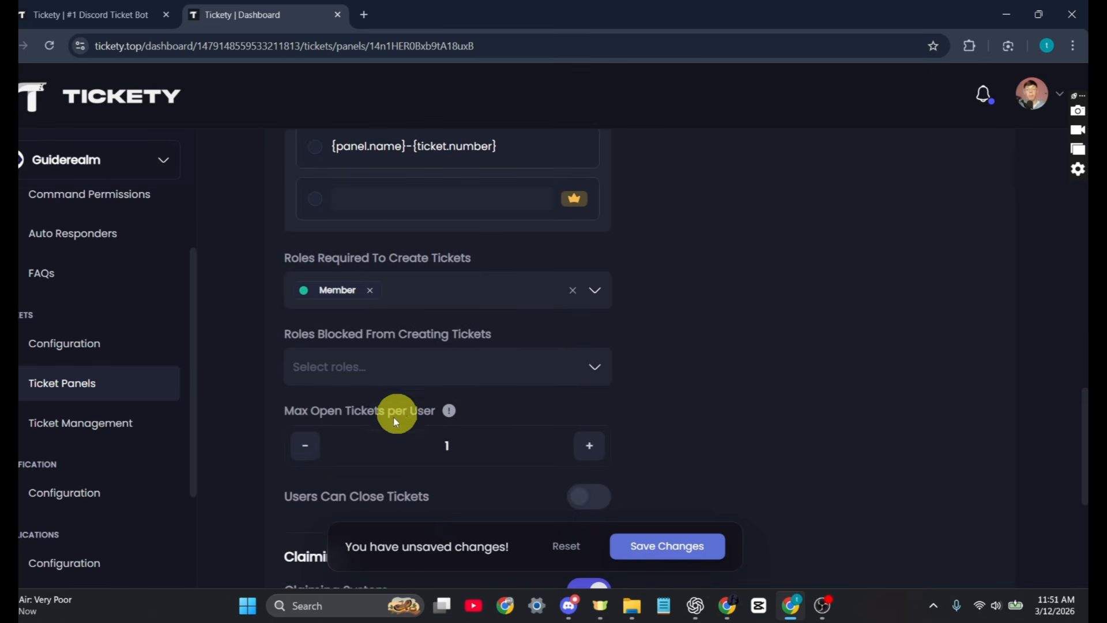
pyautogui.scroll(-1, 389, 480)
pyautogui.click(594, 380)
pyautogui.click(594, 380)
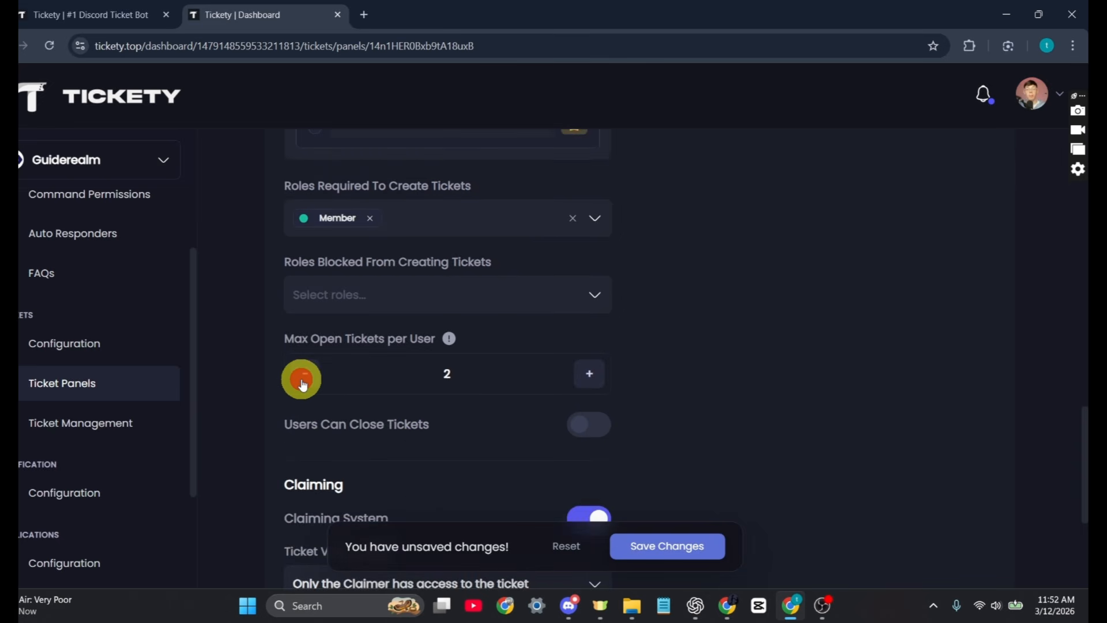
pyautogui.scroll(-1, 277, 501)
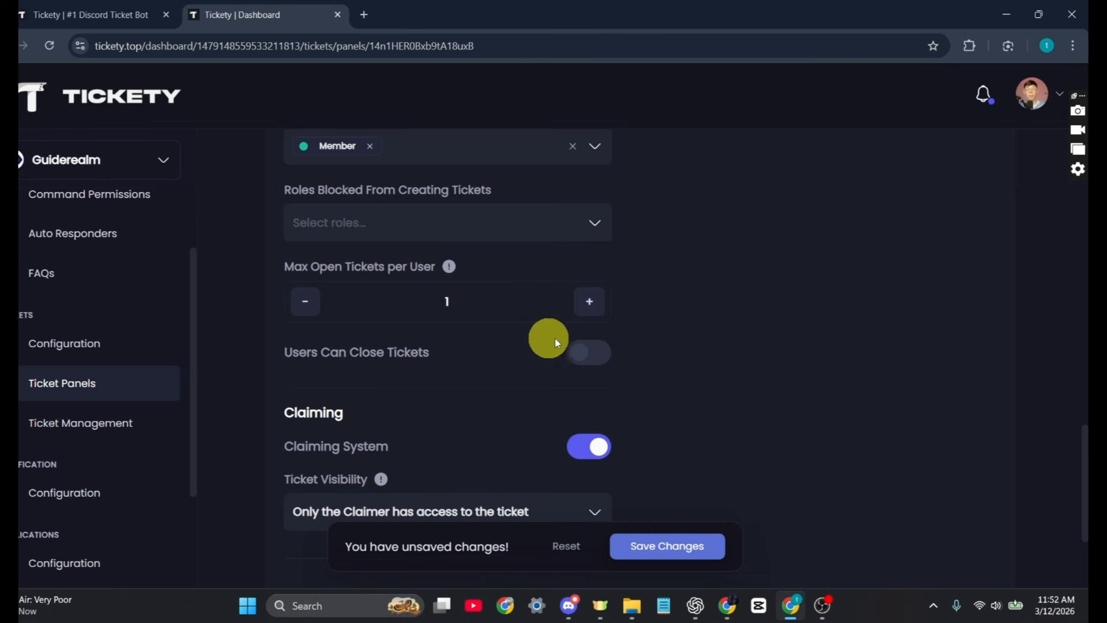
# - Allow users to close their tickets and save the panel settings
pyautogui.click(589, 353)
pyautogui.scroll(-1, 487, 513)
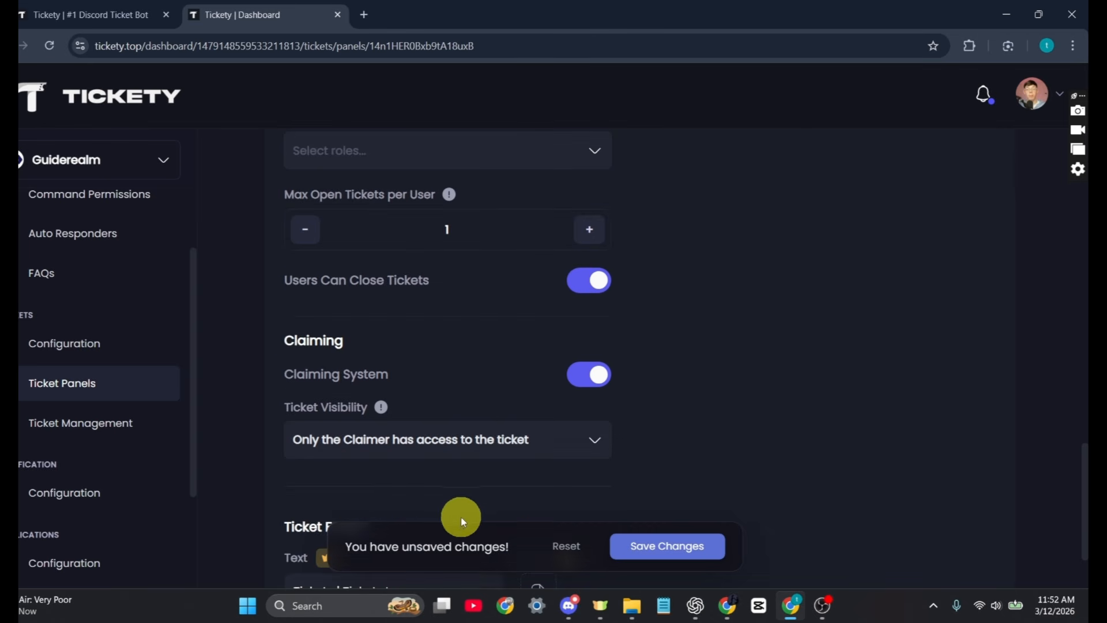
pyautogui.scroll(-2, 463, 522)
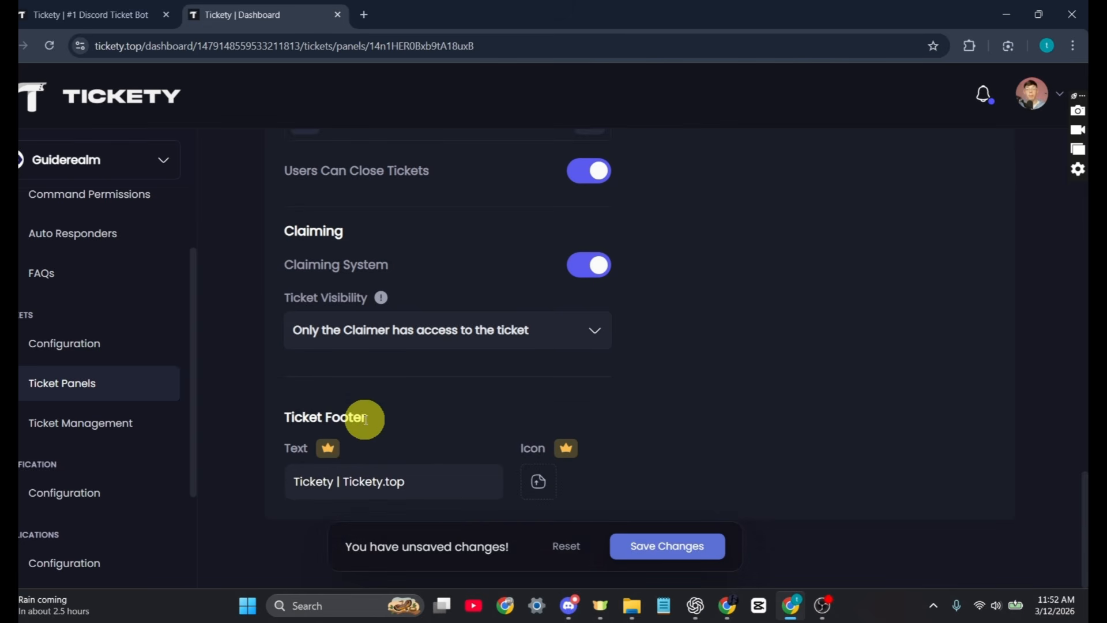
pyautogui.scroll(10, 396, 452)
pyautogui.scroll(5, 392, 421)
pyautogui.scroll(-4, 378, 417)
pyautogui.click(692, 543)
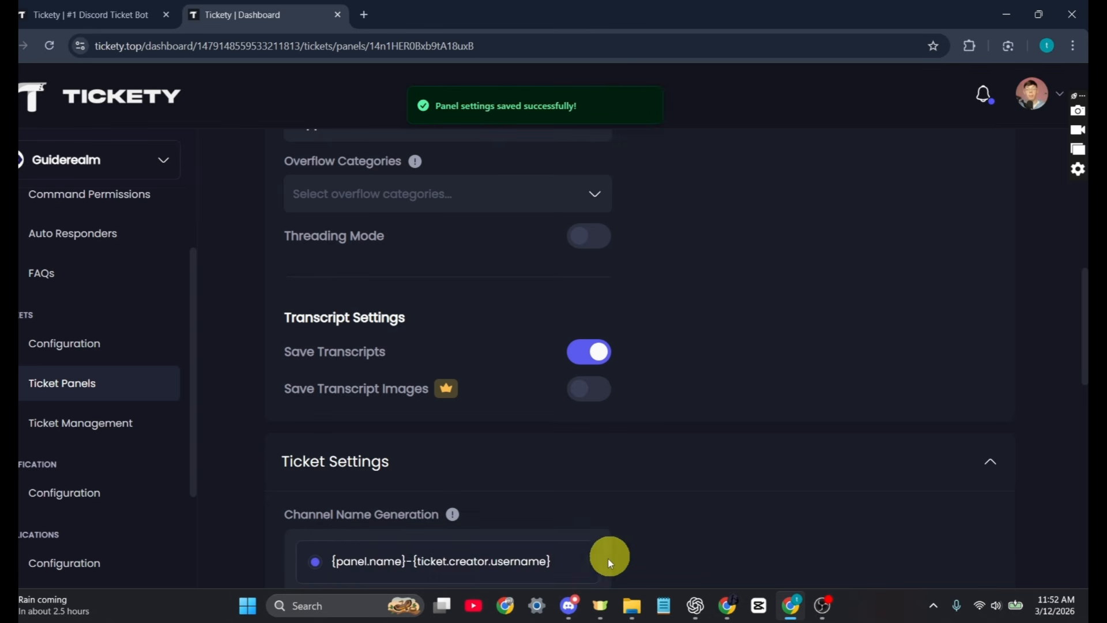
# - Switch to Discord to view the open test ticket's channel
pyautogui.moveTo(569, 606)
pyautogui.click(567, 566)
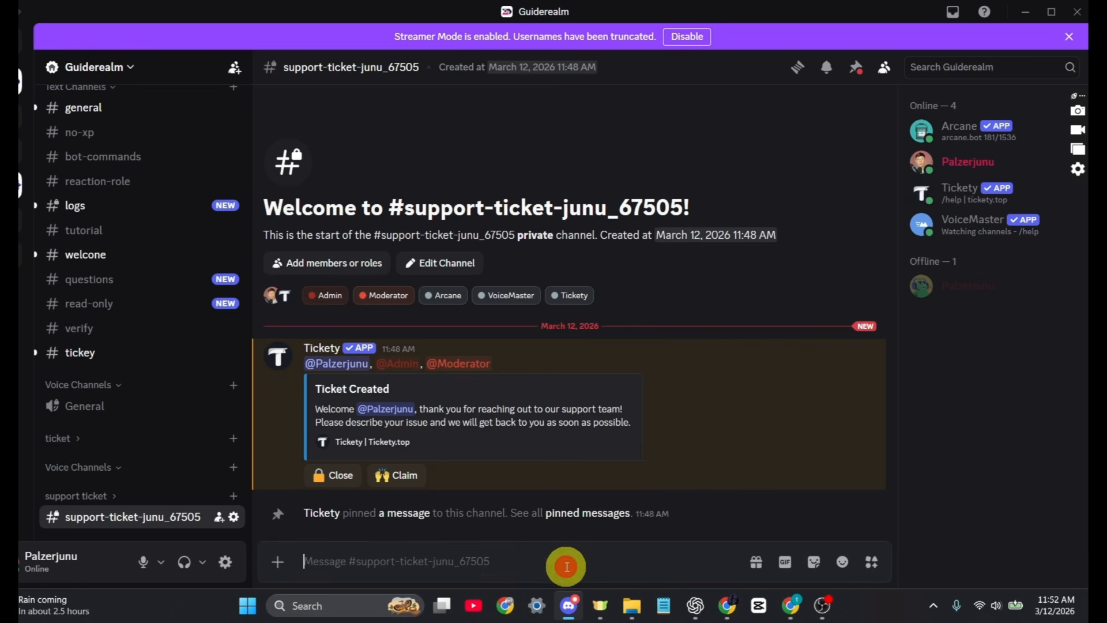